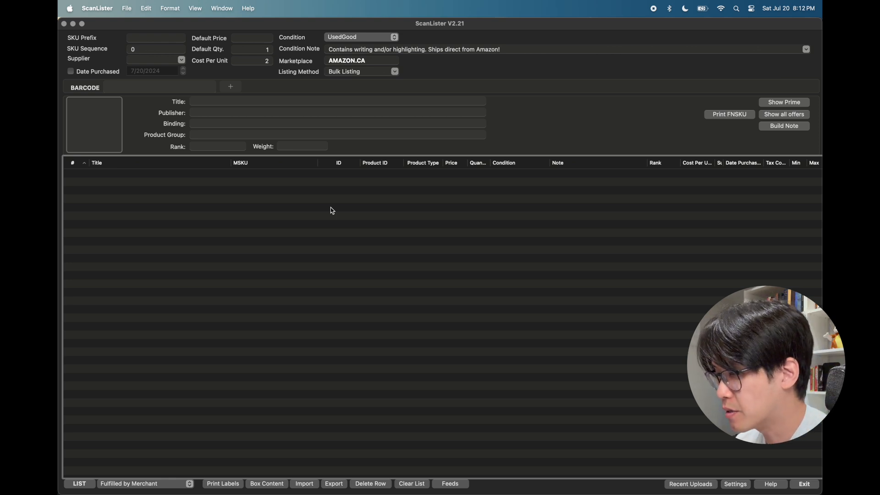
- Set the SKU prefix to "2-"
{"action": "left_click", "coordinate": [151, 39]}
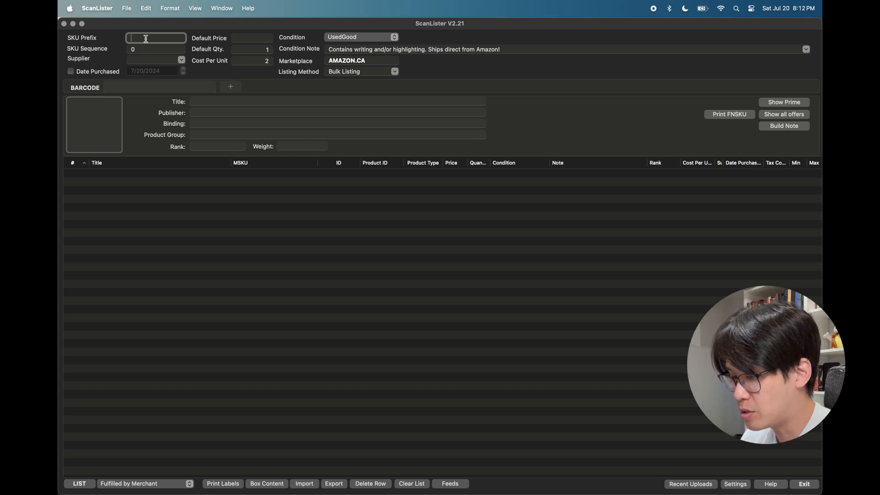
{"action": "type", "text": "2"}
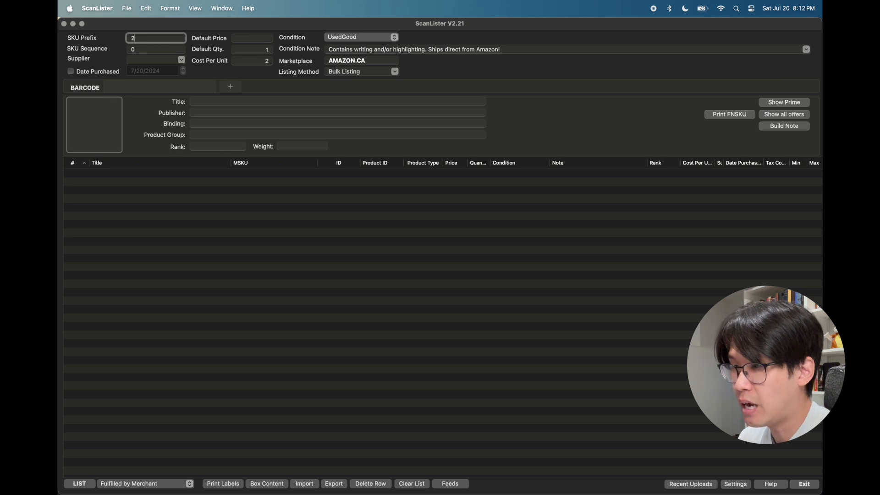
{"action": "type", "text": "-"}
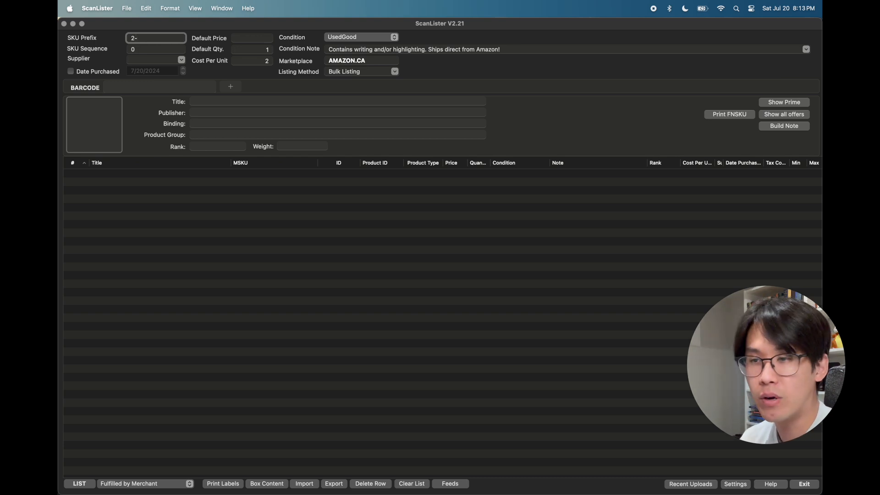
- Examine the SKU sequence field and the list of saved suppliers, and recheck the SKU prefix
{"action": "left_click", "coordinate": [147, 52]}
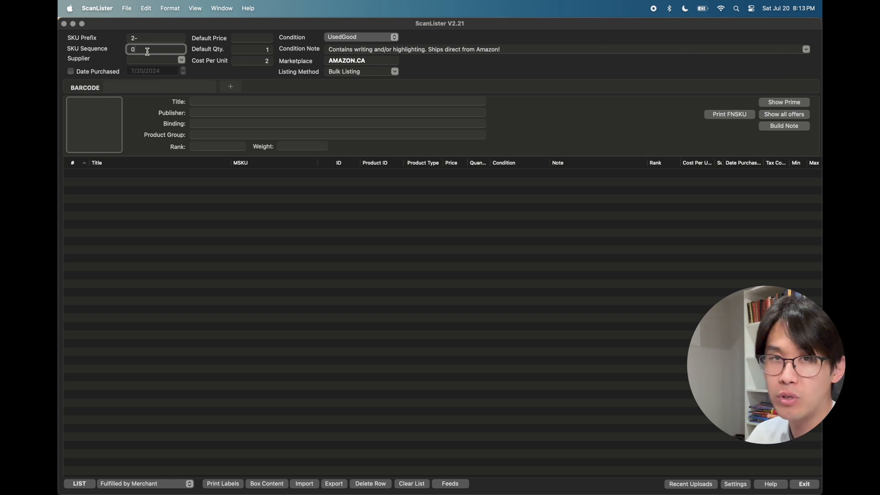
{"action": "left_click", "coordinate": [152, 60]}
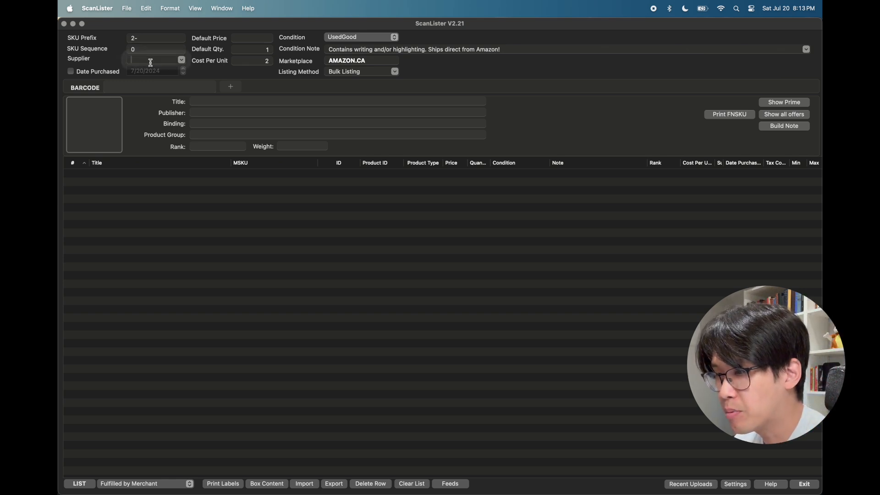
{"action": "left_click", "coordinate": [185, 60]}
{"action": "left_click", "coordinate": [184, 60]}
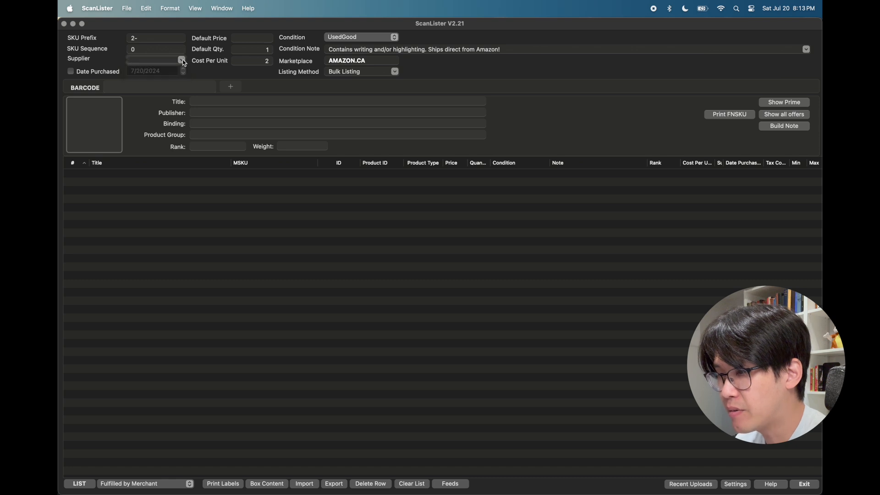
{"action": "left_click", "coordinate": [182, 61]}
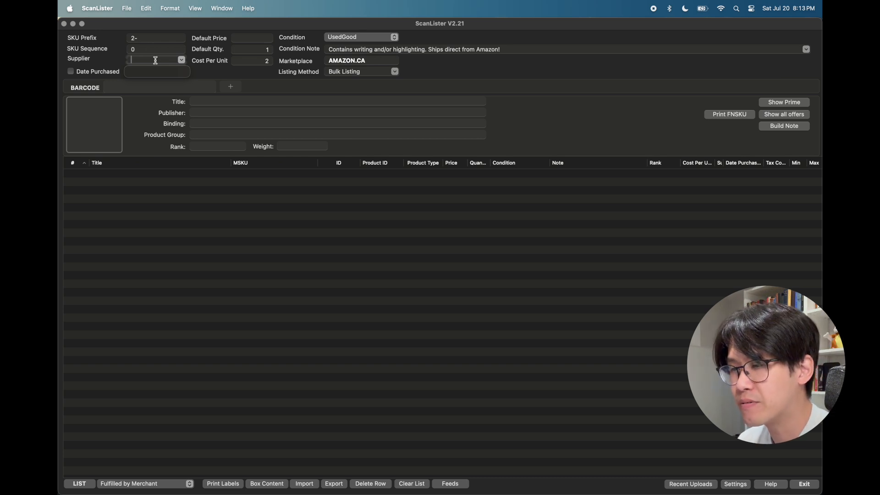
{"action": "left_click", "coordinate": [132, 38]}
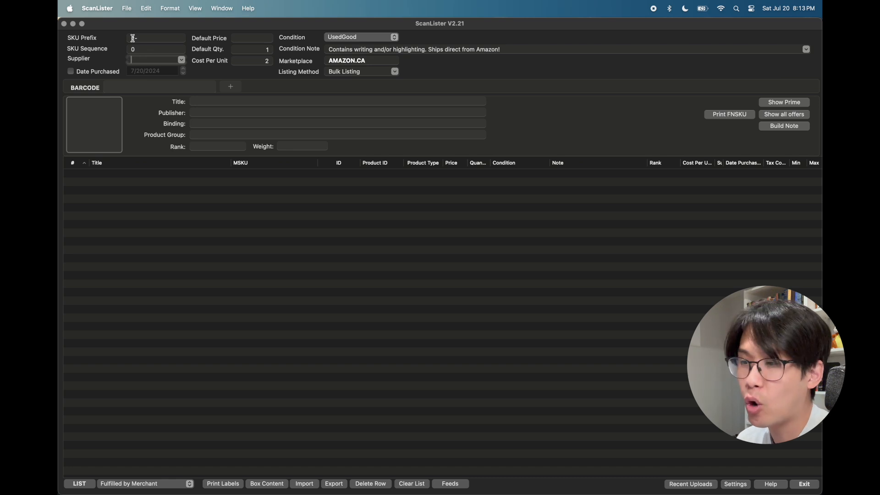
{"action": "double_click", "coordinate": [133, 38]}
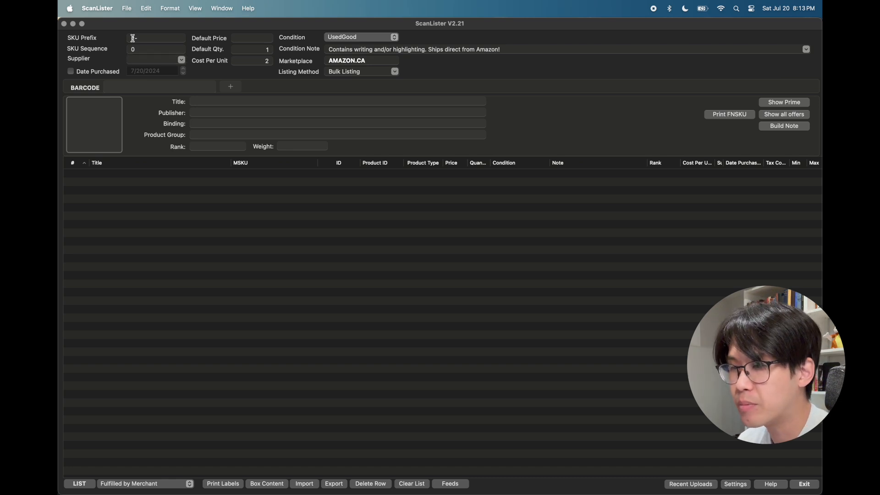
{"action": "type", "text": "2"}
{"action": "left_click", "coordinate": [148, 60]}
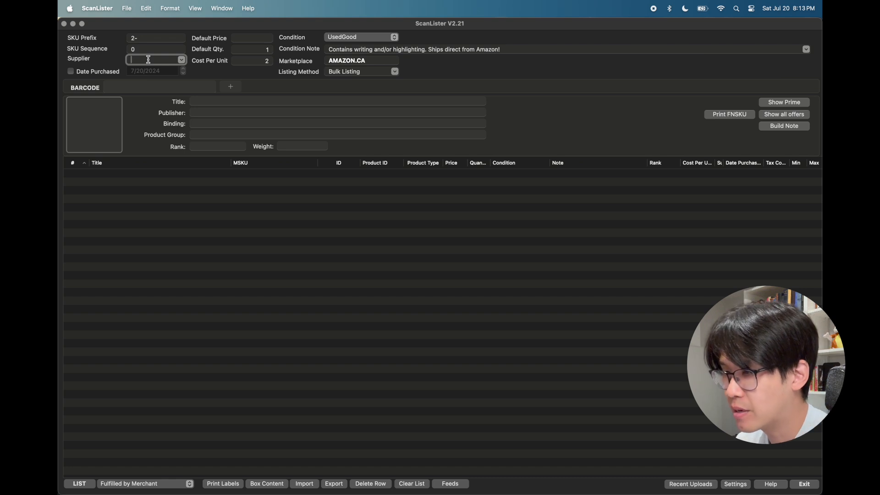
- Set the default price for new listings to 66.66
{"action": "left_click", "coordinate": [242, 38]}
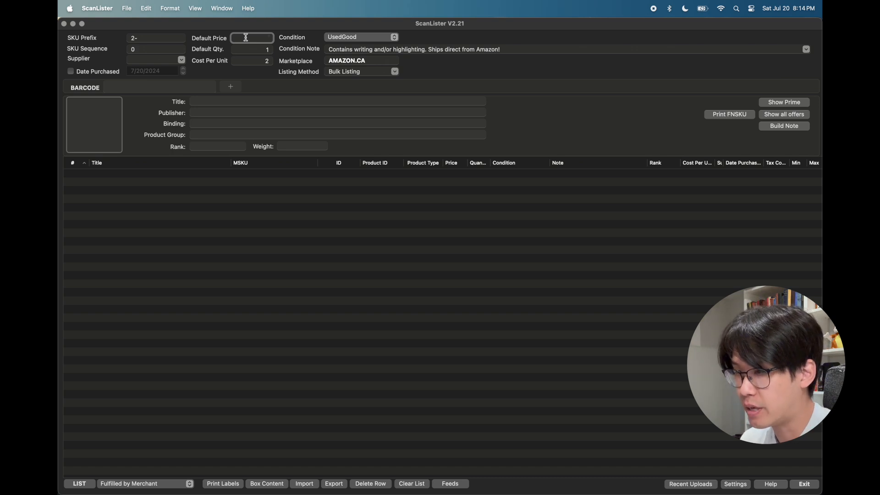
{"action": "type", "text": "1"}
{"action": "key", "text": "Tab"}
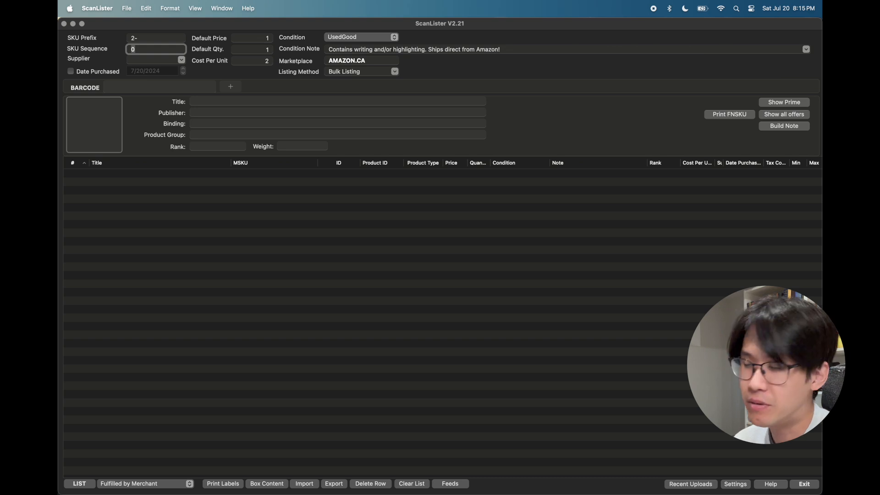
{"action": "left_click", "coordinate": [272, 38]}
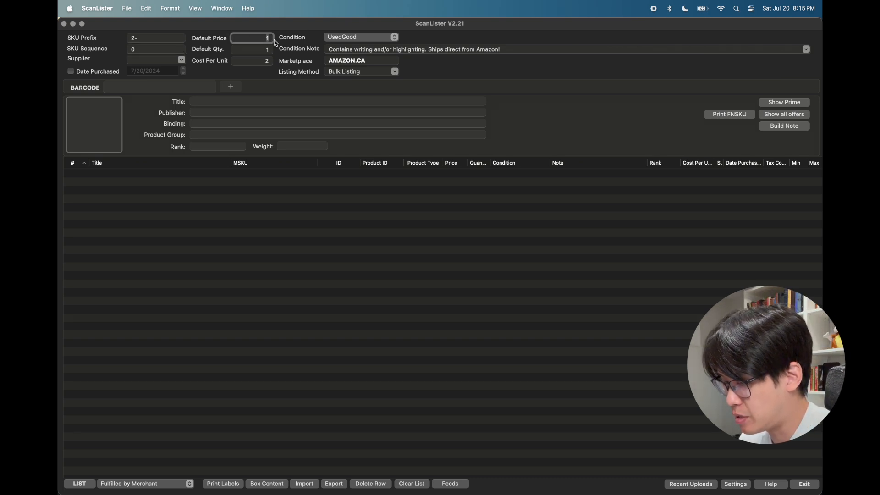
{"action": "type", "text": "66.66"}
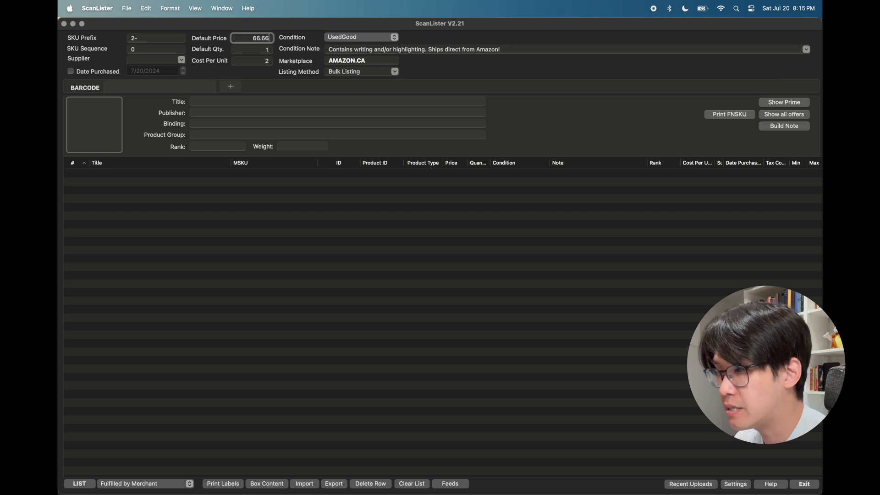
- Go over the default quantity and enter 2 as the cost per unit
{"action": "left_click", "coordinate": [267, 49]}
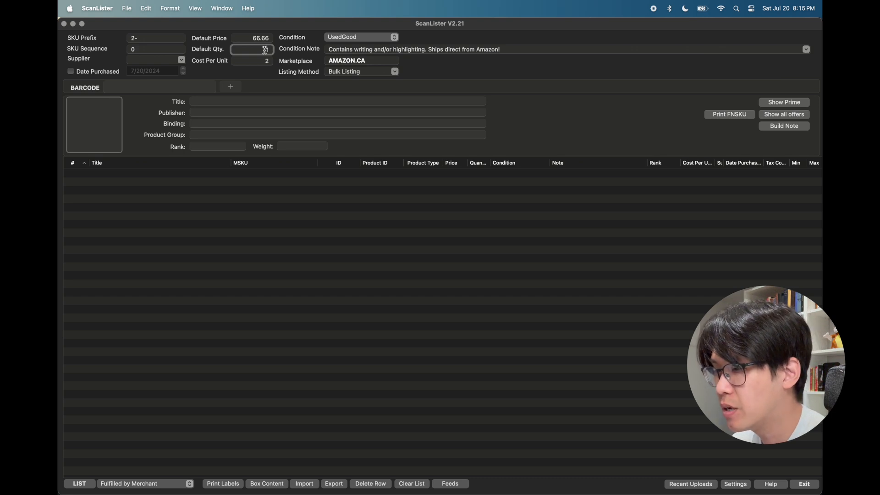
{"action": "left_click", "coordinate": [267, 62]}
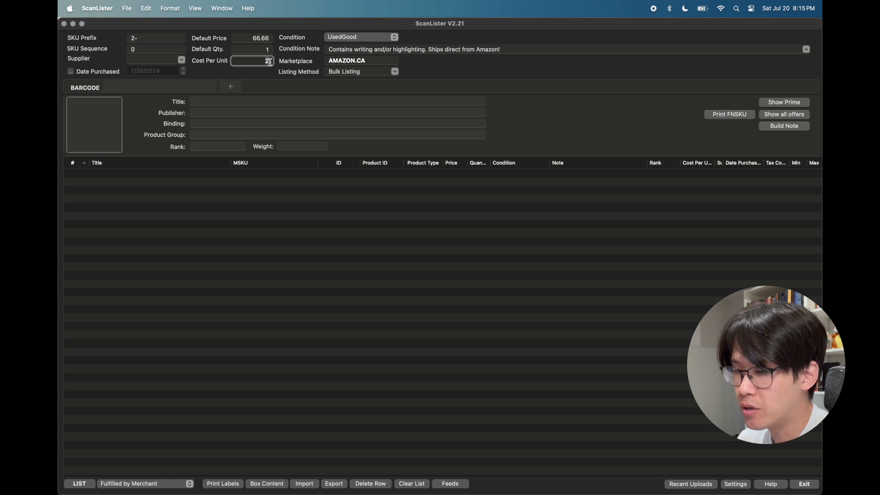
{"action": "type", "text": "2"}
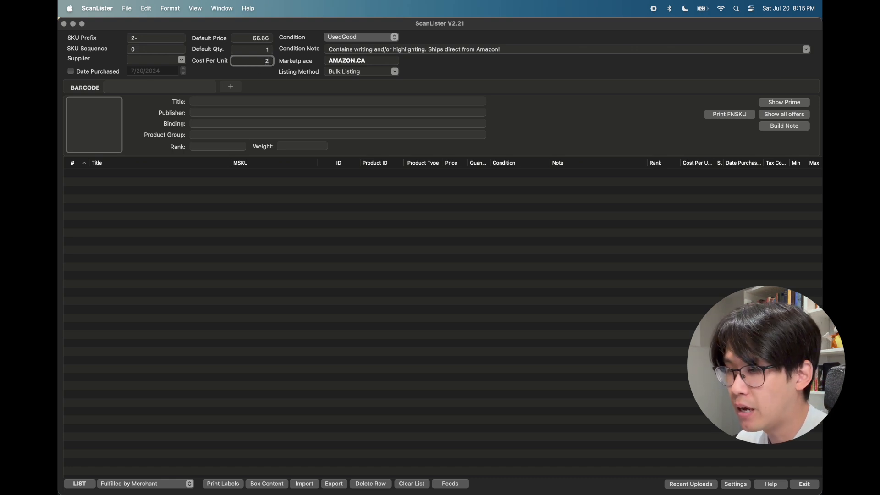
{"action": "left_click", "coordinate": [239, 176]}
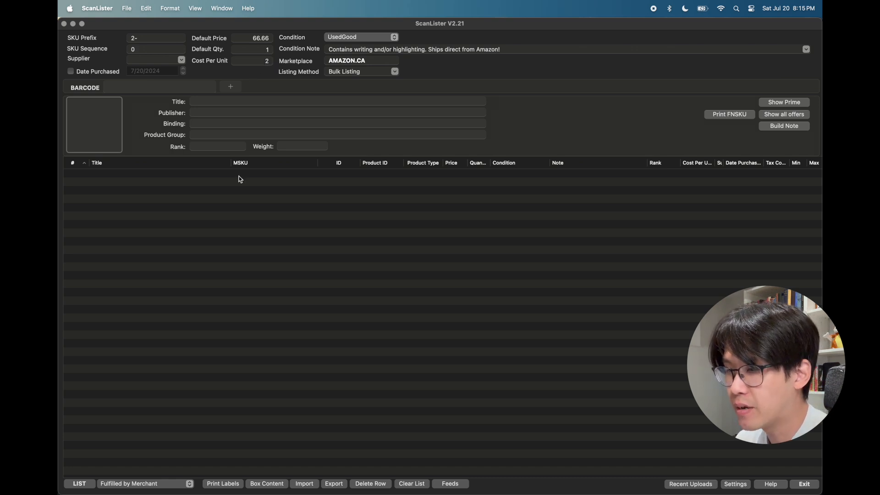
{"action": "left_click", "coordinate": [250, 58]}
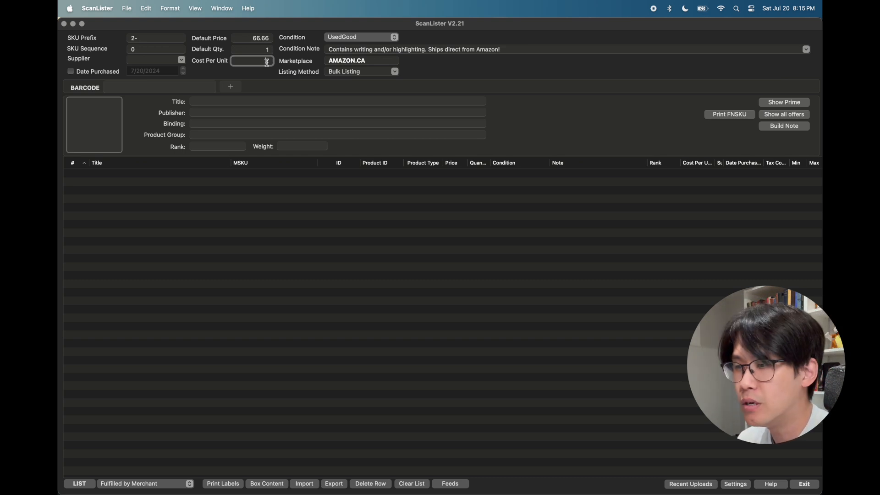
{"action": "type", "text": "2"}
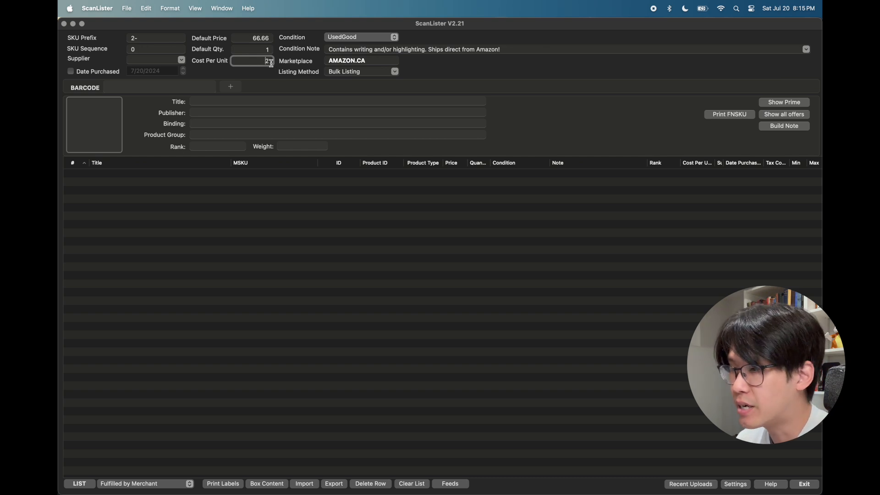
- Replace the SKU prefix with "5-"
{"action": "left_click", "coordinate": [151, 39]}
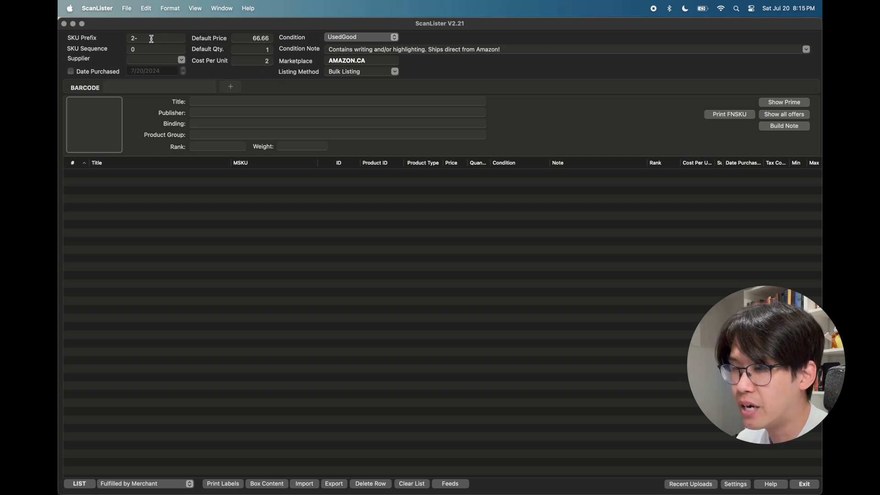
{"action": "key", "text": "BackSpace"}
{"action": "key", "text": "BackSpace"}
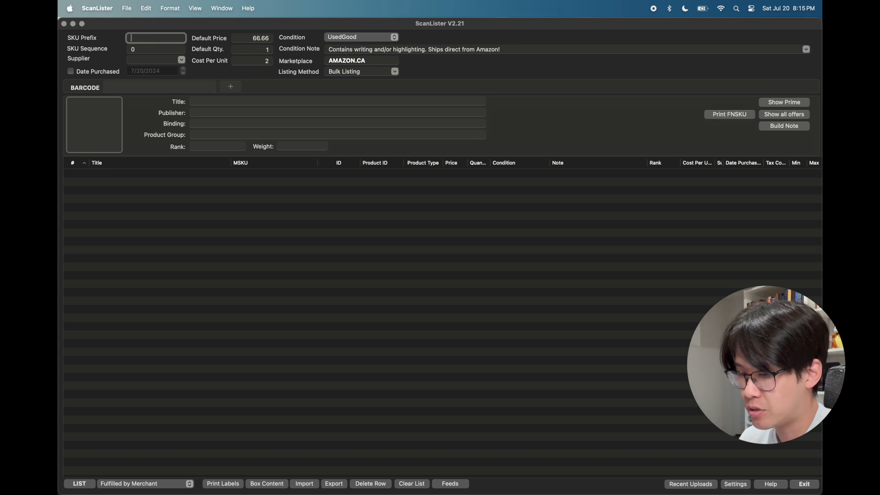
{"action": "type", "text": "2-"}
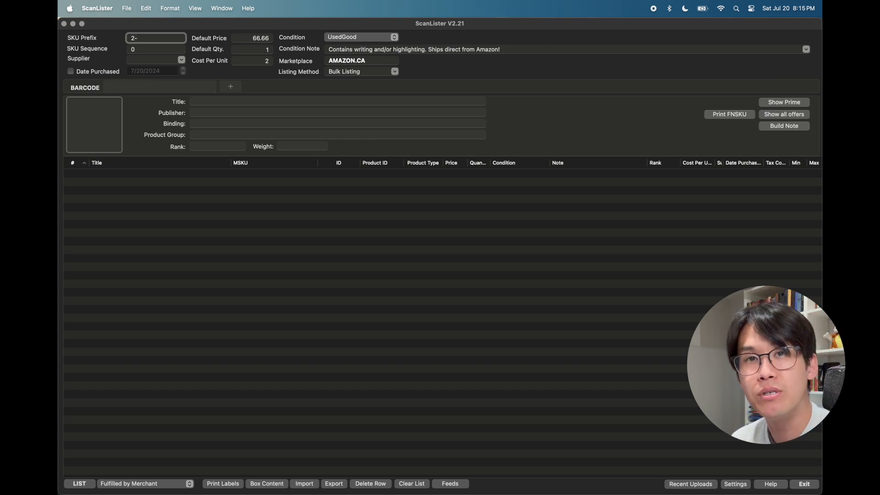
{"action": "key", "text": "BackSpace"}
{"action": "key", "text": "BackSpace"}
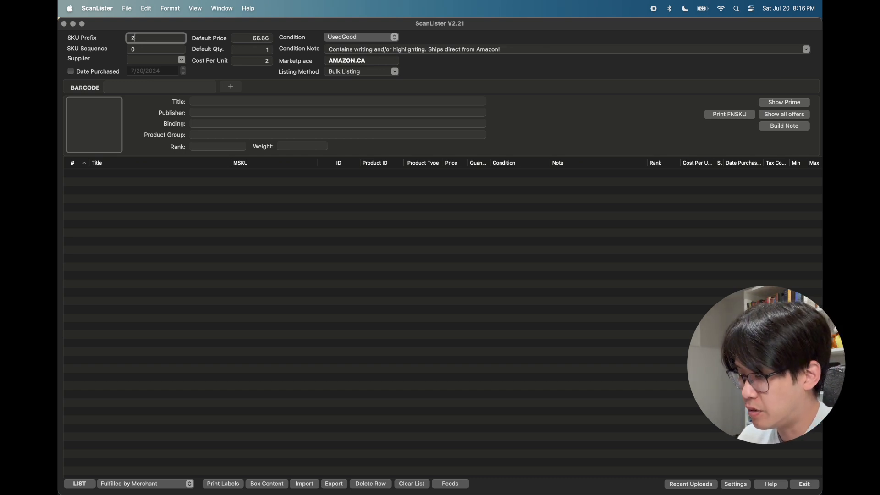
{"action": "type", "text": "5-"}
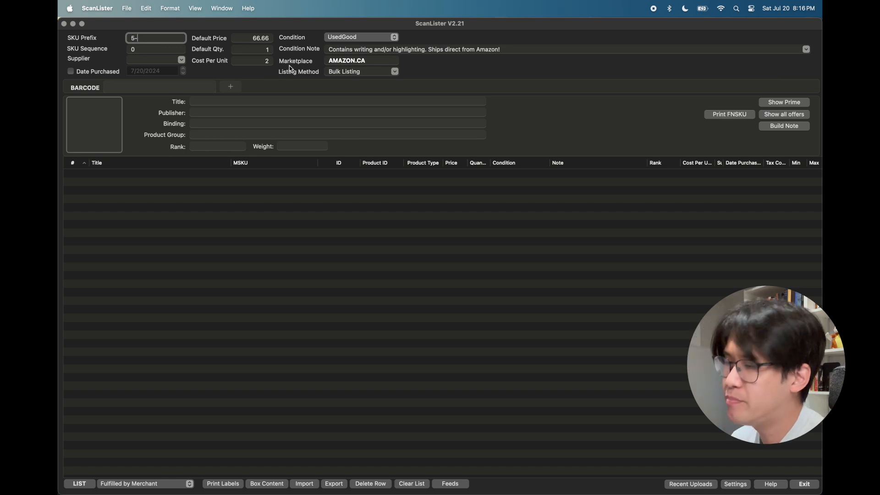
- Review the available item conditions and select UsedGood as the listing condition
{"action": "left_click", "coordinate": [344, 40]}
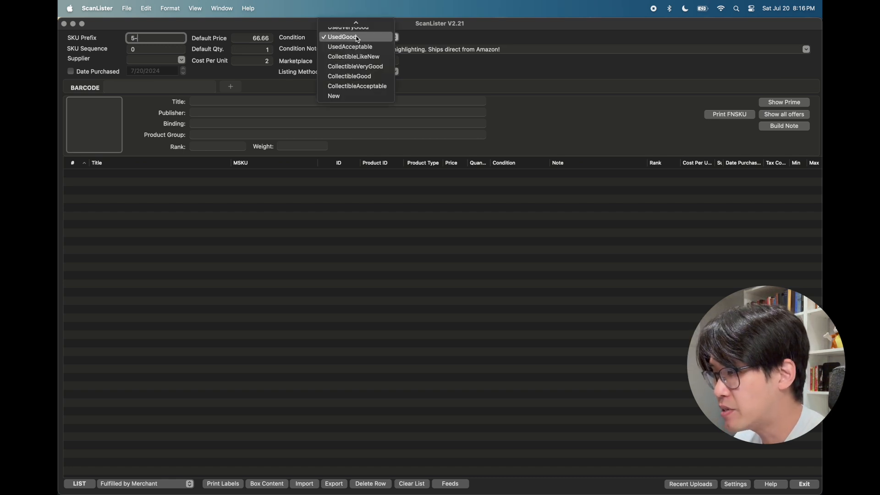
{"action": "left_click", "coordinate": [512, 55]}
{"action": "left_click", "coordinate": [390, 39]}
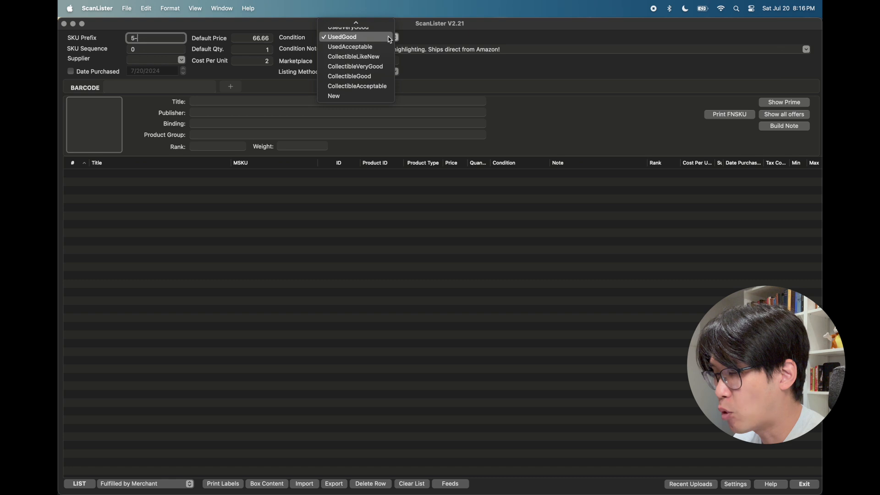
{"action": "scroll", "coordinate": [390, 39], "scroll_direction": "up", "scroll_amount": 1}
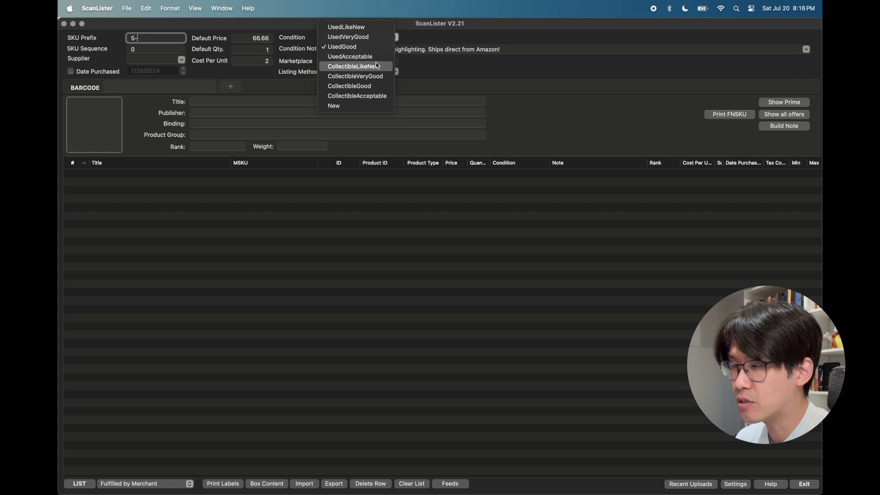
{"action": "left_click", "coordinate": [367, 51]}
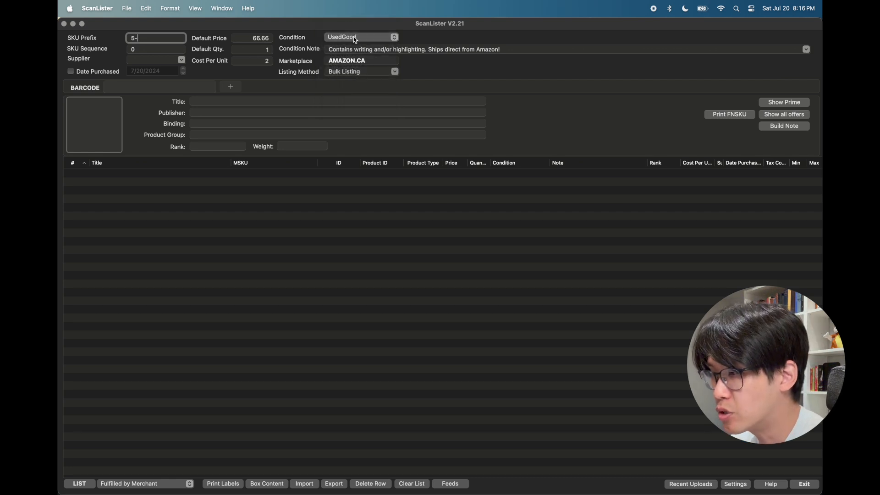
{"action": "left_click", "coordinate": [353, 37]}
{"action": "left_click", "coordinate": [353, 36]}
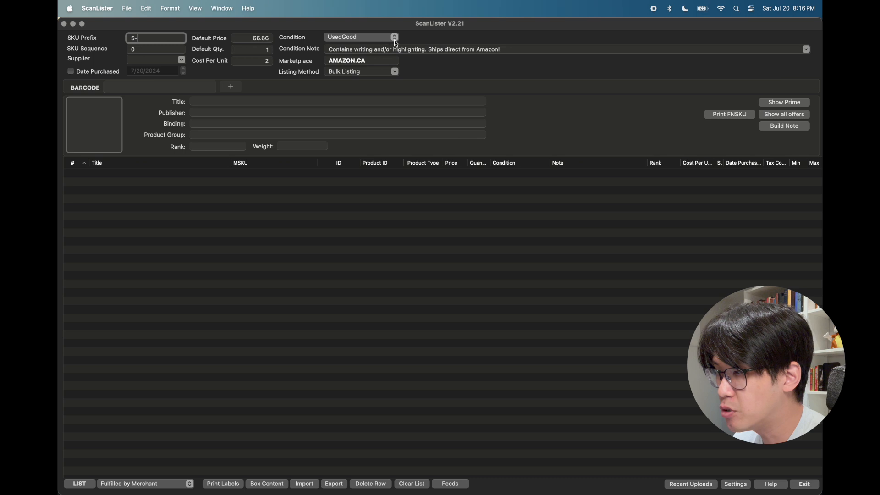
- Review the saved condition notes and the available item conditions for the listing defaults
{"action": "left_click", "coordinate": [806, 49]}
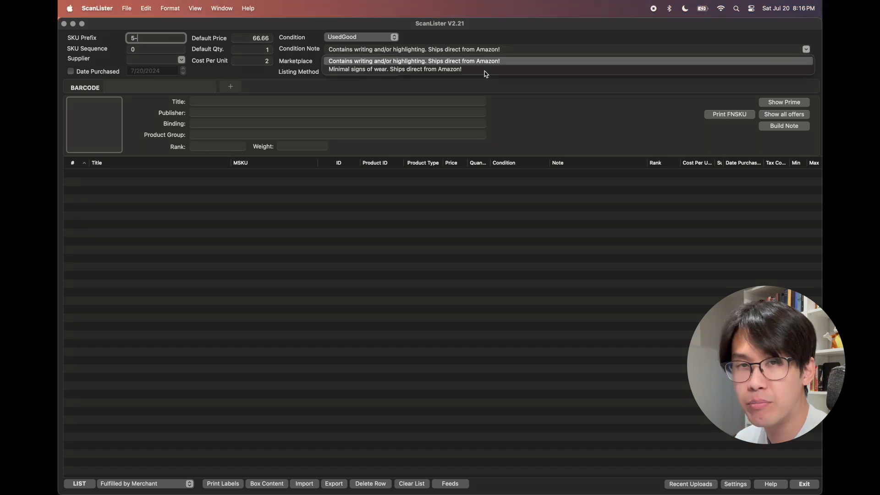
{"action": "left_click", "coordinate": [499, 36]}
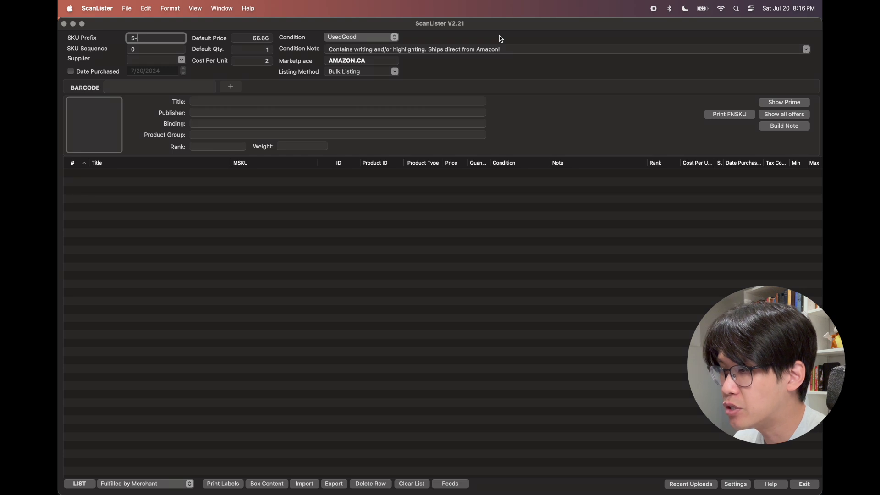
{"action": "left_click", "coordinate": [807, 50]}
{"action": "left_click", "coordinate": [534, 39]}
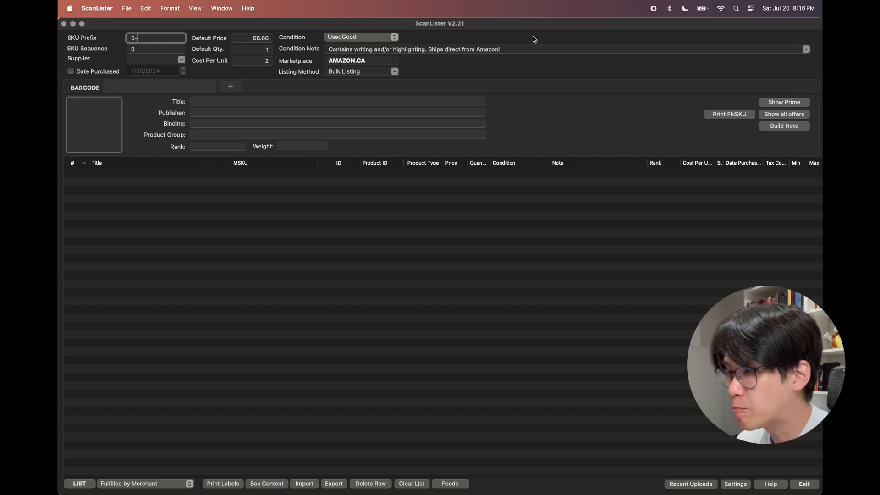
{"action": "left_click", "coordinate": [392, 37]}
{"action": "left_click", "coordinate": [392, 37]}
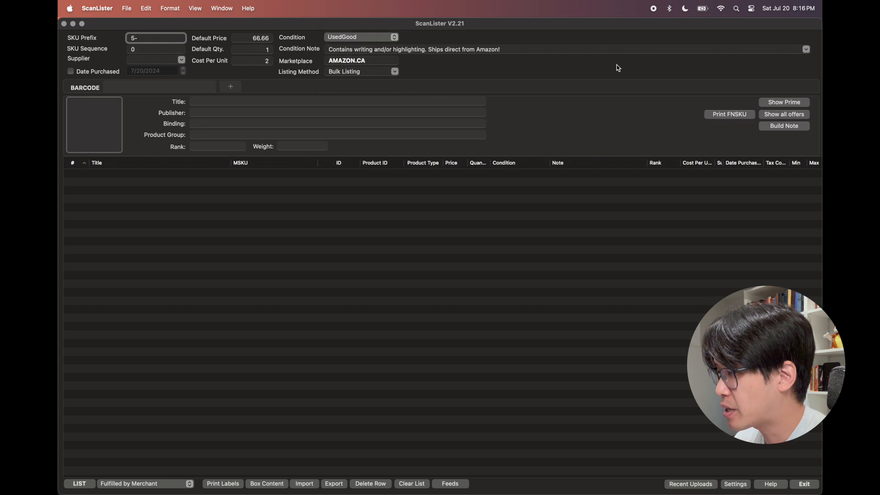
- Set the condition note to "Minimal signs of wear. Ships direct from Amazon!"
{"action": "left_click", "coordinate": [806, 49]}
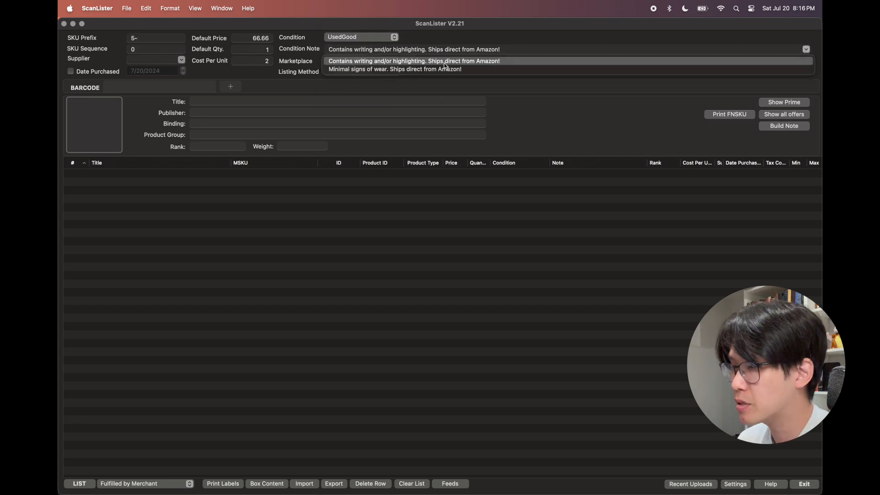
{"action": "left_click", "coordinate": [421, 71]}
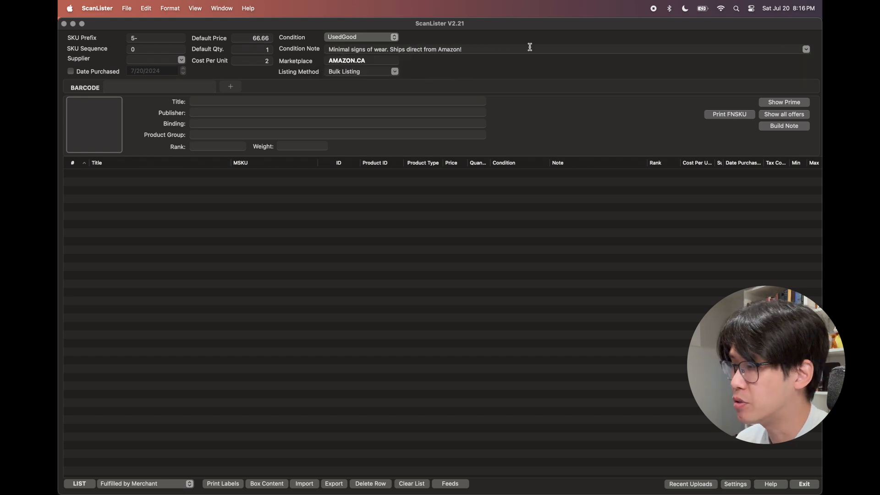
{"action": "left_click", "coordinate": [806, 49]}
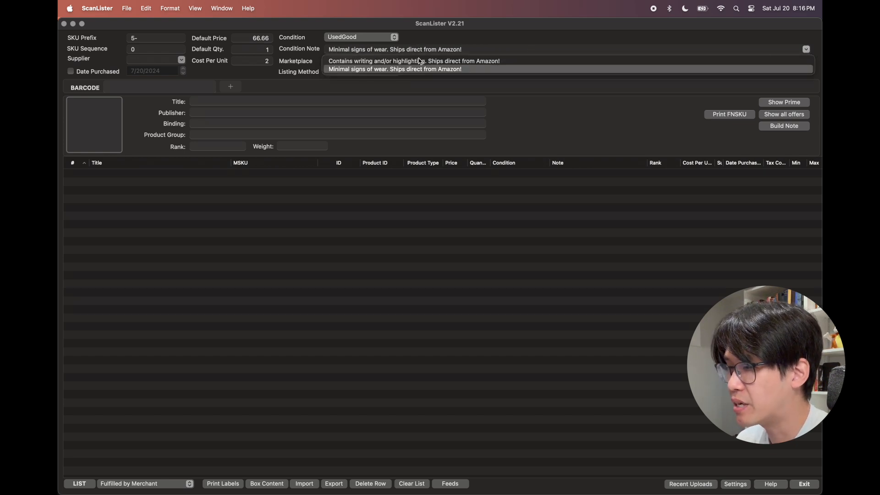
{"action": "left_click", "coordinate": [409, 72]}
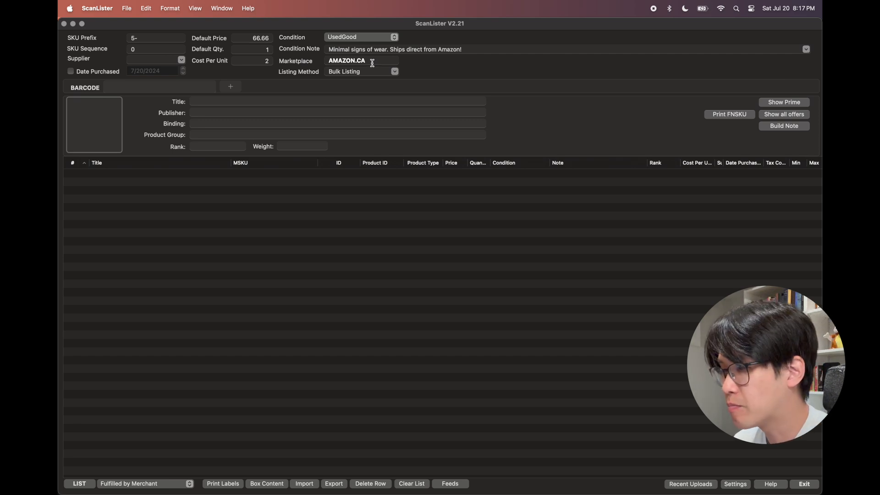
- Review the listing methods, trying Detailed Listing and returning the method to Bulk Listing
{"action": "left_click", "coordinate": [395, 72]}
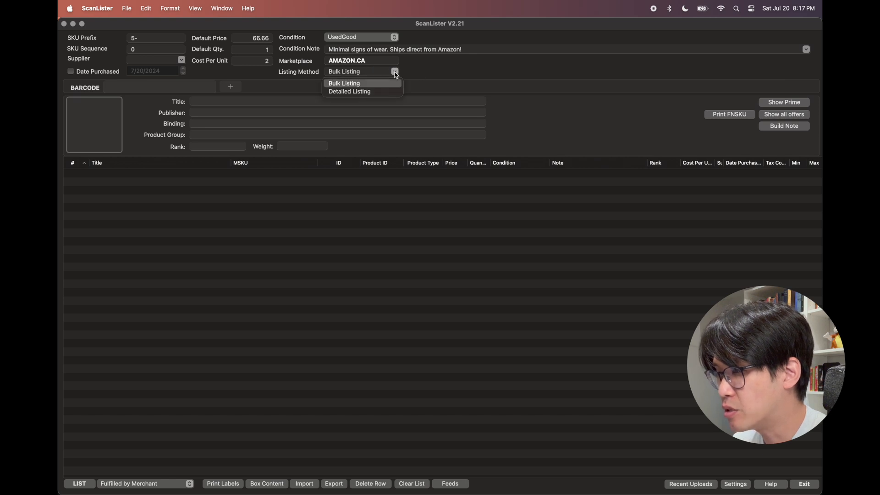
{"action": "left_click", "coordinate": [443, 70]}
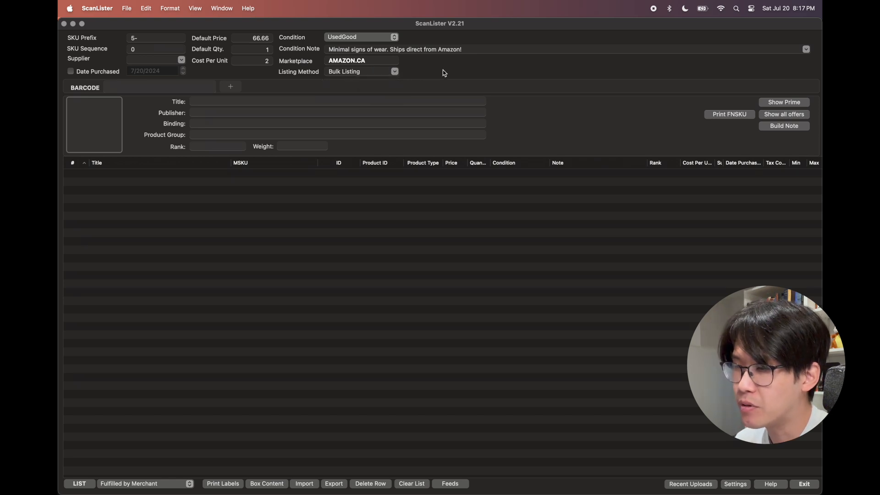
{"action": "left_click", "coordinate": [395, 72]}
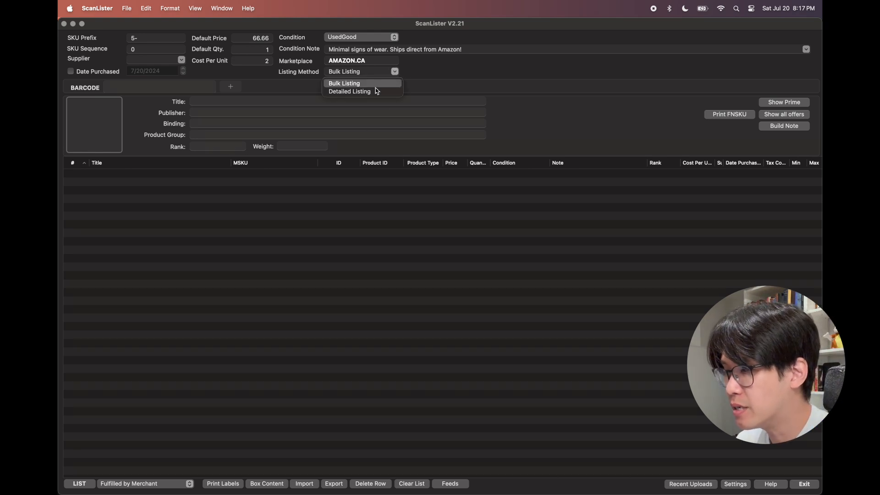
{"action": "left_click", "coordinate": [358, 91]}
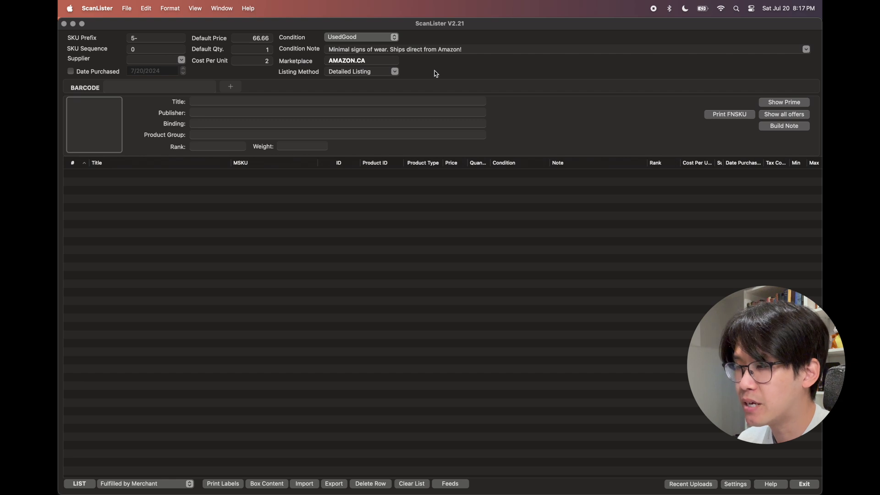
{"action": "left_click", "coordinate": [394, 72]}
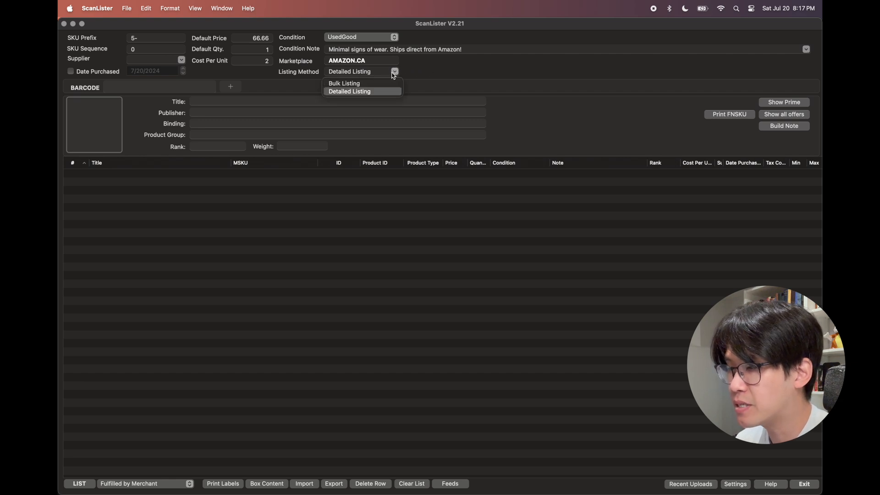
{"action": "left_click", "coordinate": [374, 84]}
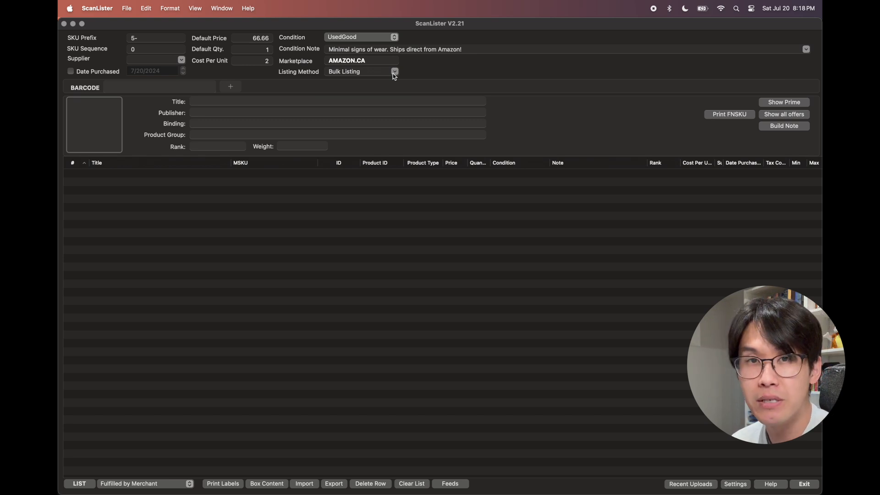
{"action": "left_click", "coordinate": [394, 74]}
{"action": "left_click", "coordinate": [395, 86]}
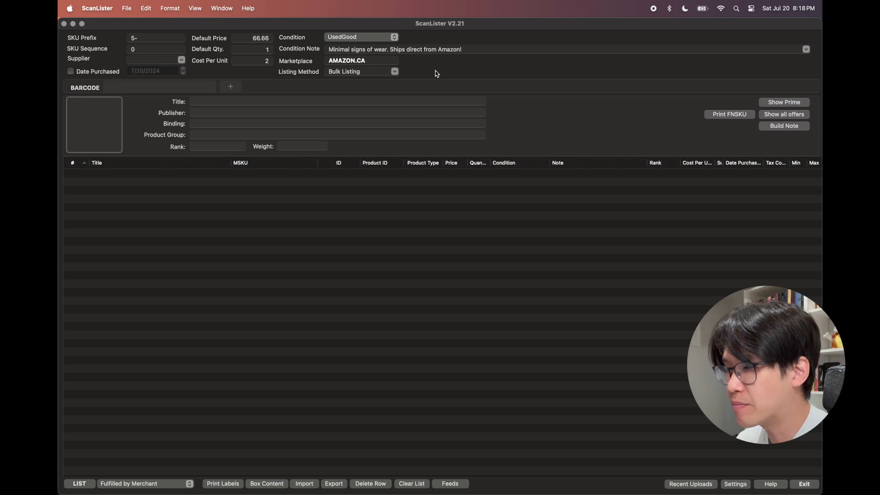
{"action": "left_click", "coordinate": [134, 87]}
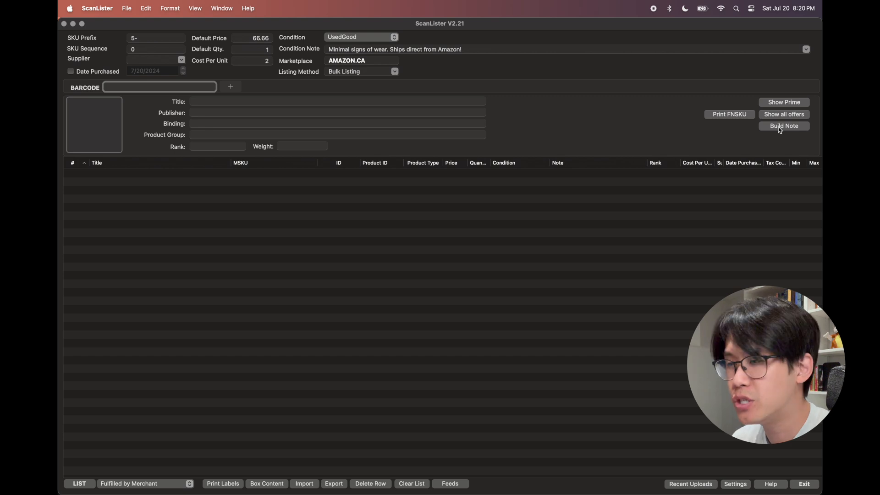
{"action": "left_click", "coordinate": [566, 49]}
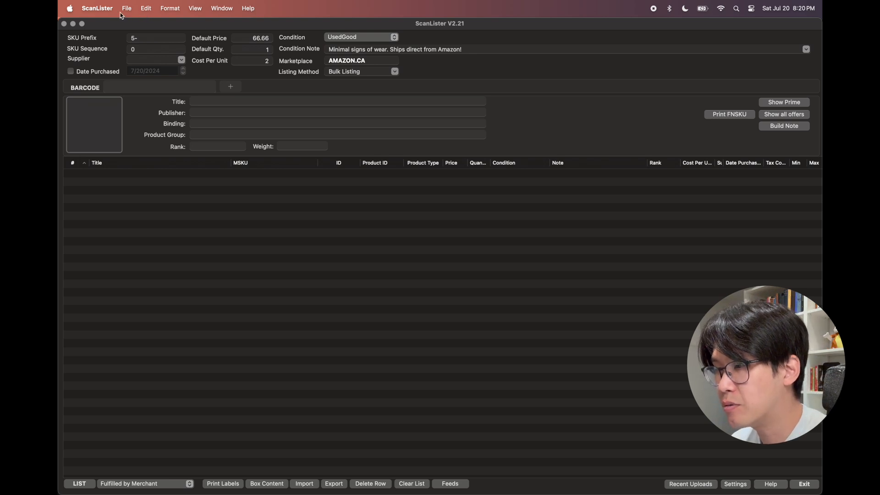
{"action": "left_click", "coordinate": [97, 9]}
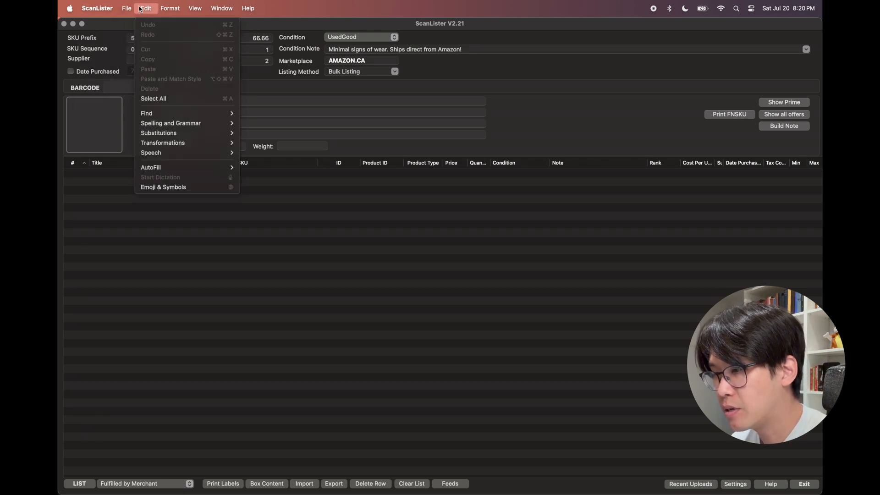
{"action": "mouse_move", "coordinate": [224, 13]}
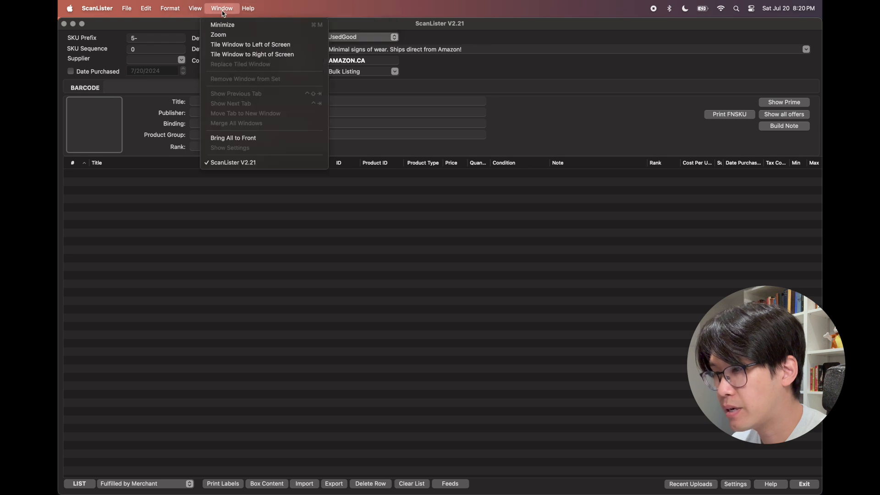
{"action": "mouse_move", "coordinate": [97, 8]}
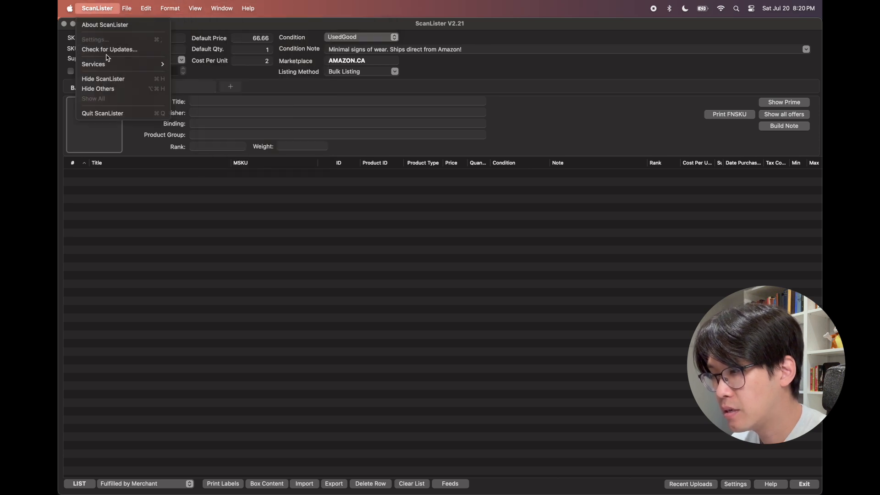
{"action": "left_click", "coordinate": [658, 114]}
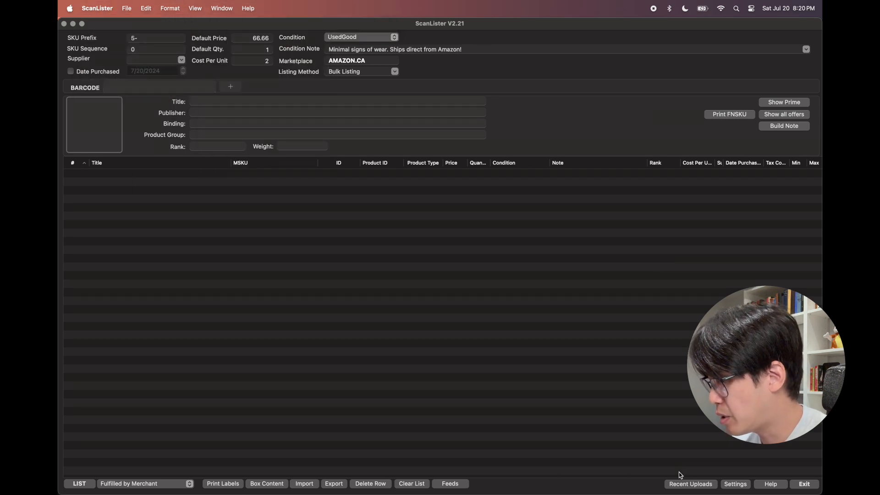
- Open the settings and choose Seller Label as the label preparation preference in the Amazon Fulfilled Options
{"action": "left_click", "coordinate": [736, 485]}
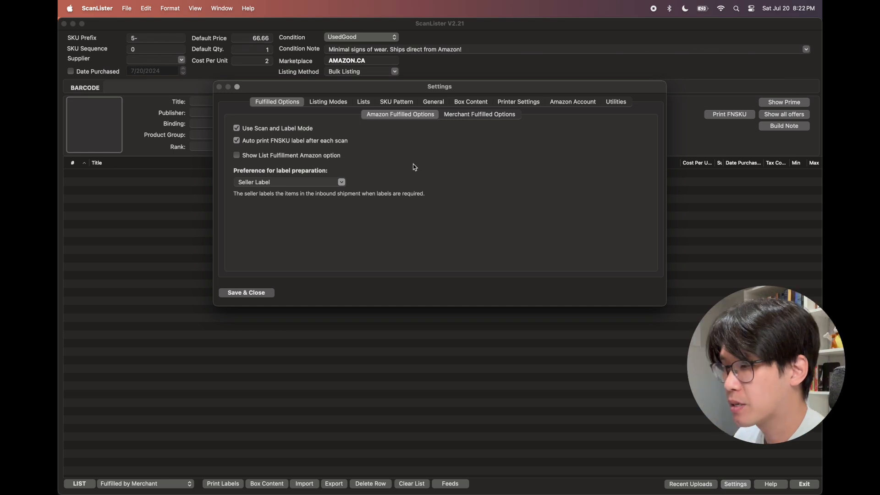
{"action": "left_click", "coordinate": [341, 182]}
{"action": "left_click", "coordinate": [284, 194]}
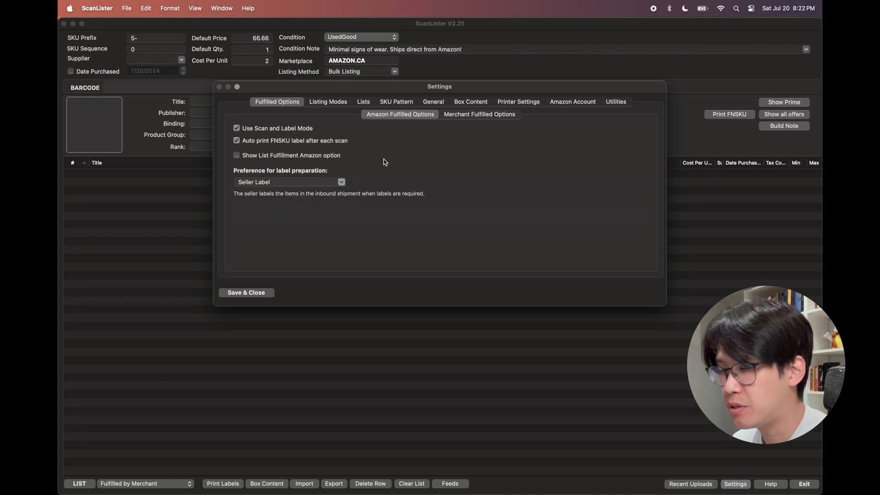
- Review the listing modes, lists, SKU pattern, general, box content, printer, utilities and fulfilled options settings, and save and close them
{"action": "left_click", "coordinate": [329, 103]}
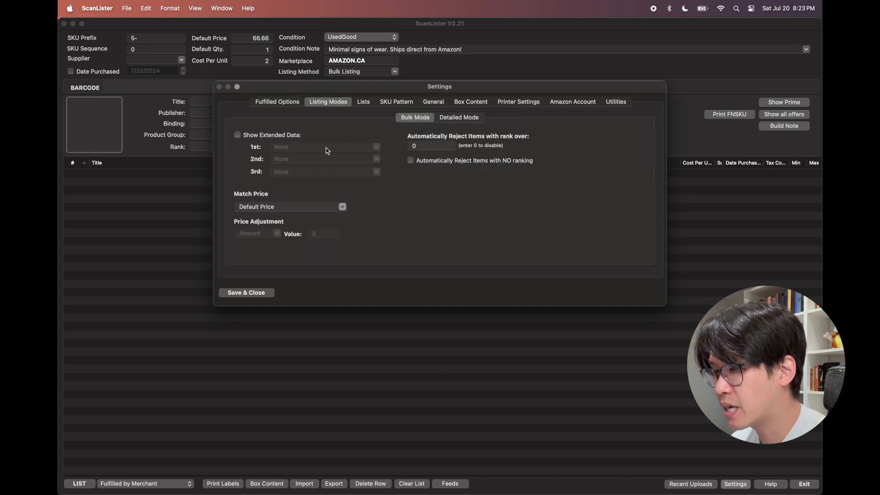
{"action": "left_click", "coordinate": [369, 104]}
{"action": "left_click", "coordinate": [399, 102]}
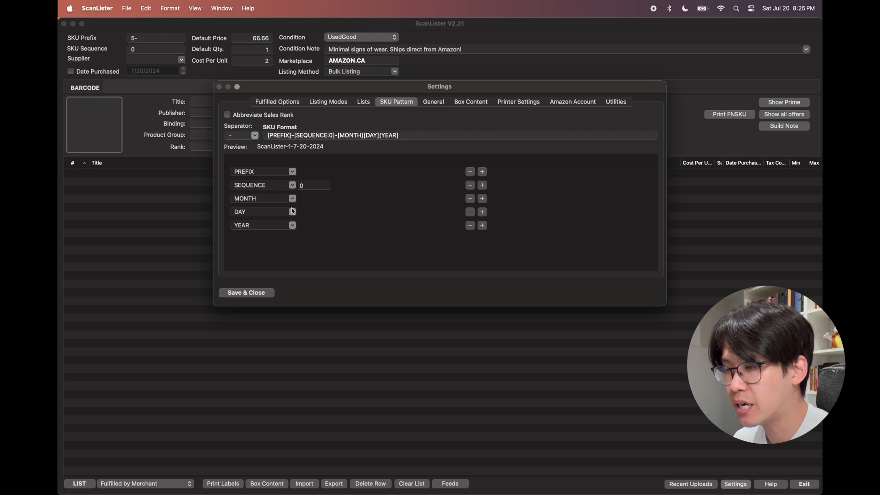
{"action": "left_click", "coordinate": [435, 101]}
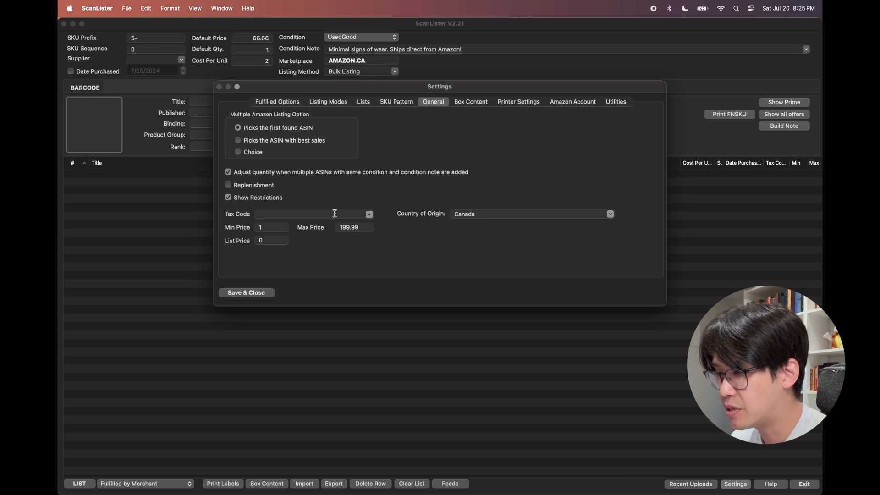
{"action": "left_click", "coordinate": [475, 100]}
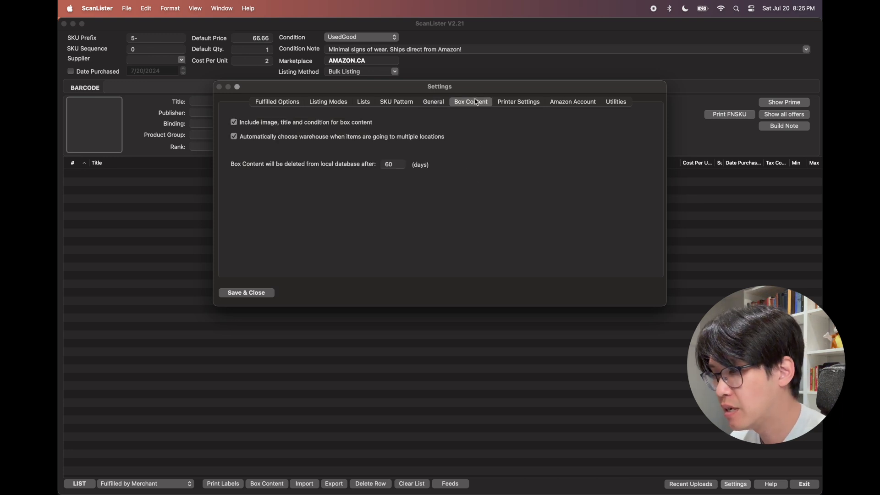
{"action": "left_click", "coordinate": [515, 101]}
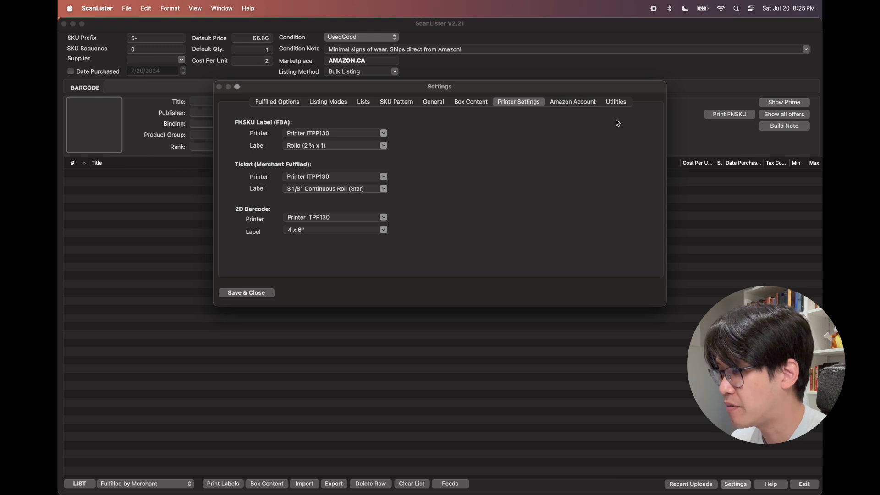
{"action": "left_click", "coordinate": [629, 103]}
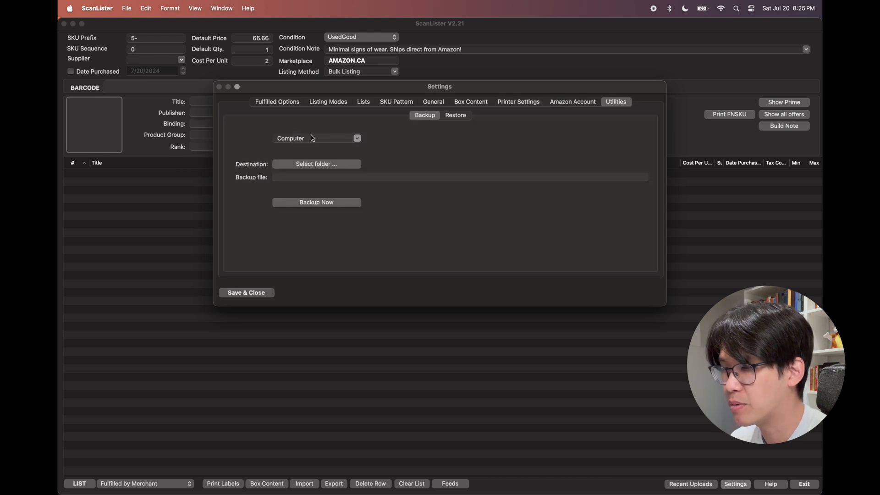
{"action": "left_click", "coordinate": [271, 103]}
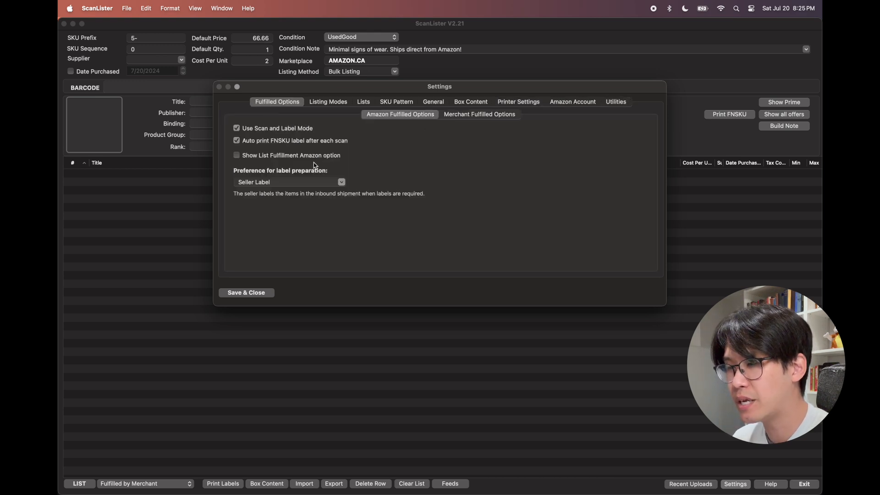
{"action": "left_click", "coordinate": [260, 294]}
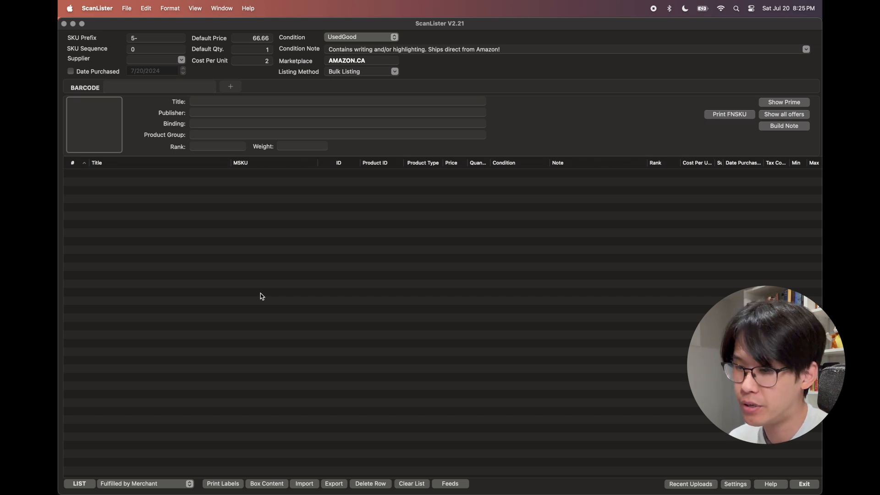
{"action": "left_click", "coordinate": [326, 314]}
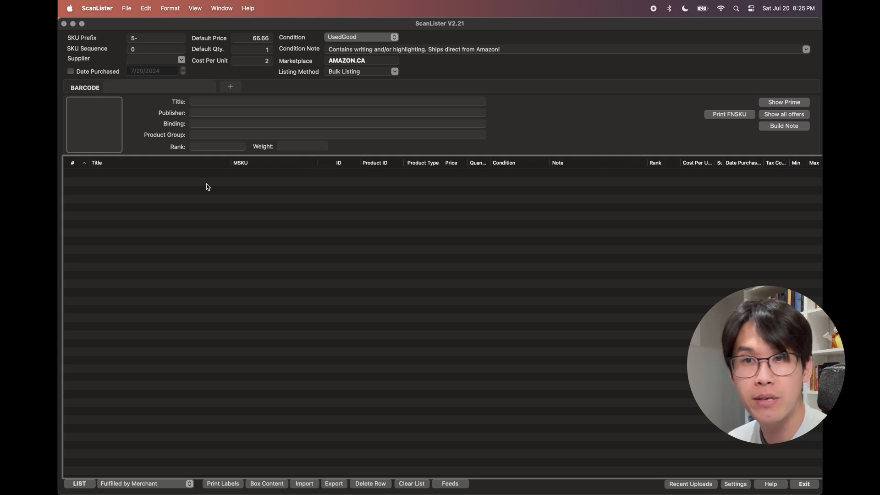
- Replace the SKU prefix with "2"
{"action": "left_click", "coordinate": [146, 41]}
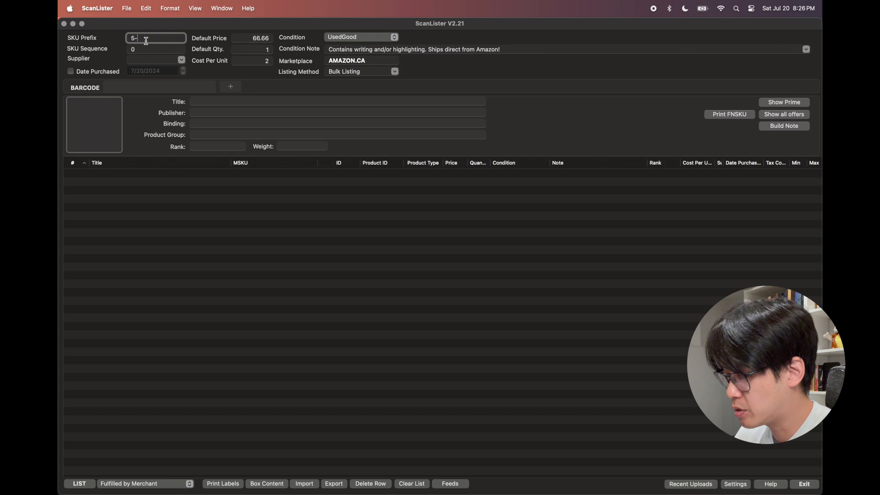
{"action": "key", "text": "BackSpace"}
{"action": "key", "text": "BackSpace"}
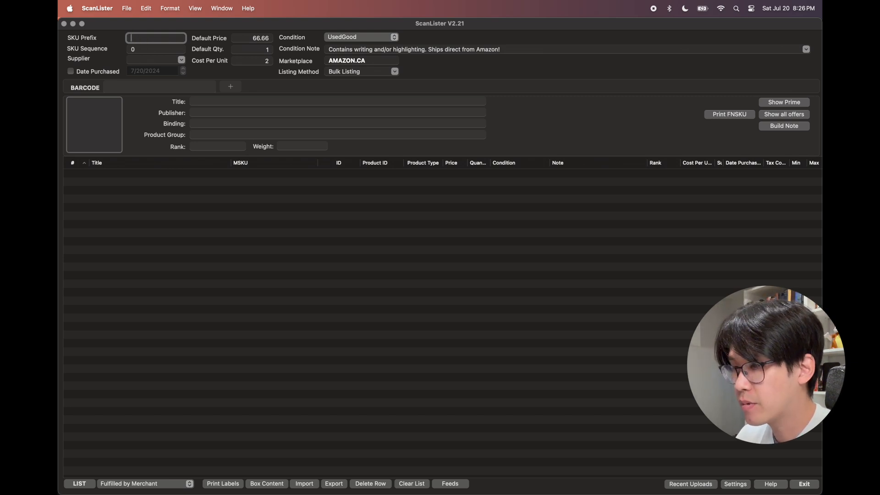
{"action": "type", "text": "2"}
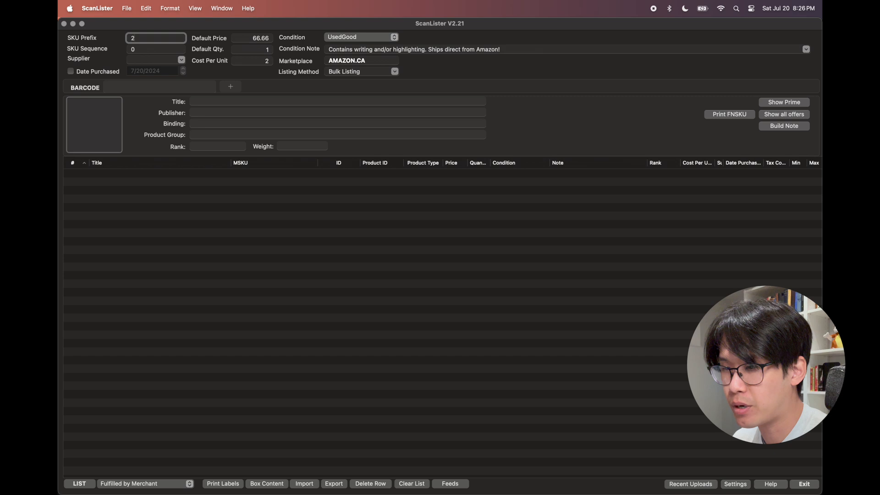
- Review the SKU sequence, default price, default quantity and cost per unit fields
{"action": "left_click", "coordinate": [148, 49]}
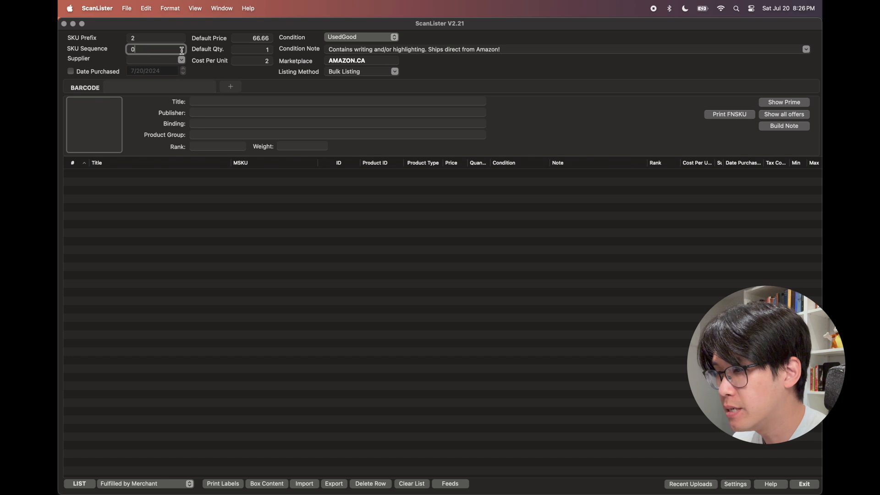
{"action": "left_click", "coordinate": [267, 39]}
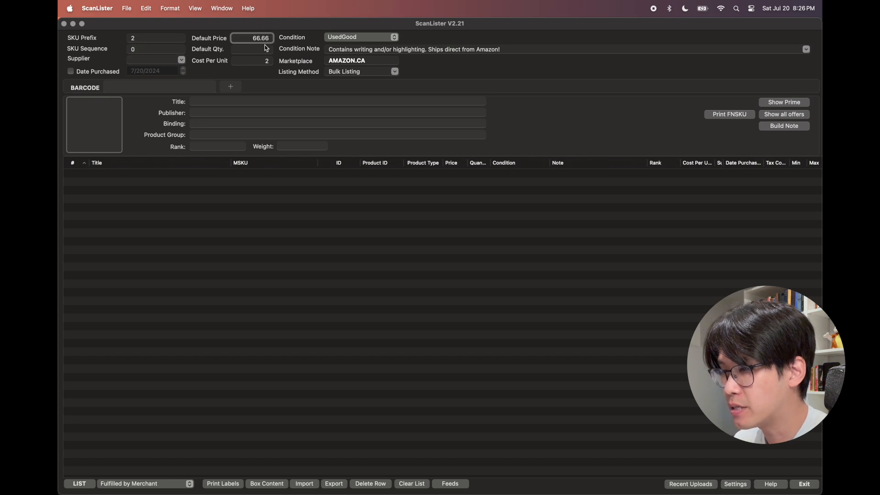
{"action": "left_click", "coordinate": [265, 49]}
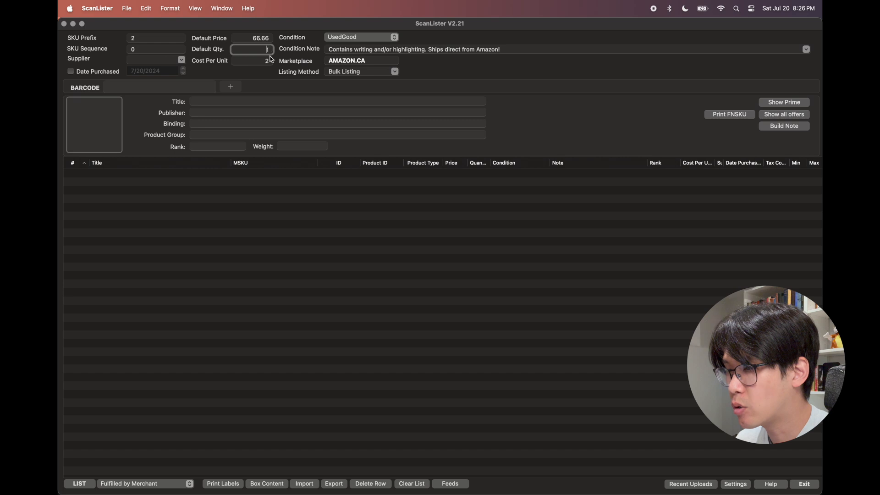
{"action": "left_click", "coordinate": [271, 63]}
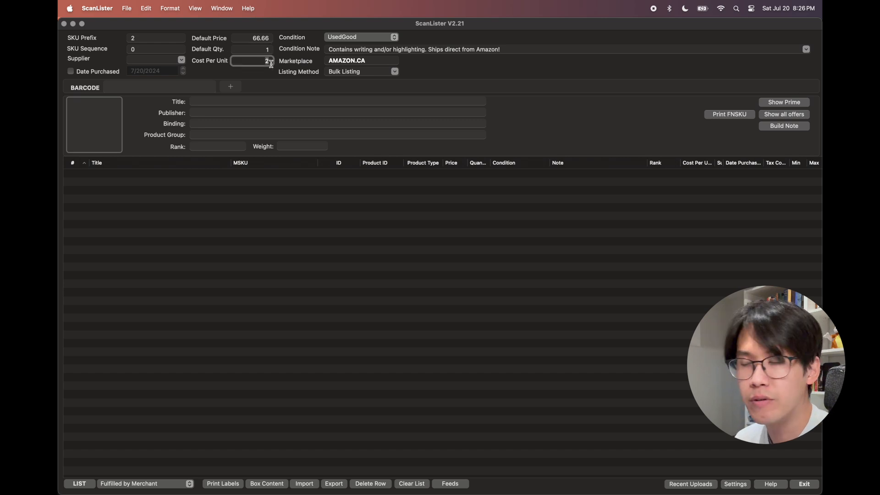
- Review the available item conditions, keeping UsedGood selected
{"action": "left_click", "coordinate": [393, 38]}
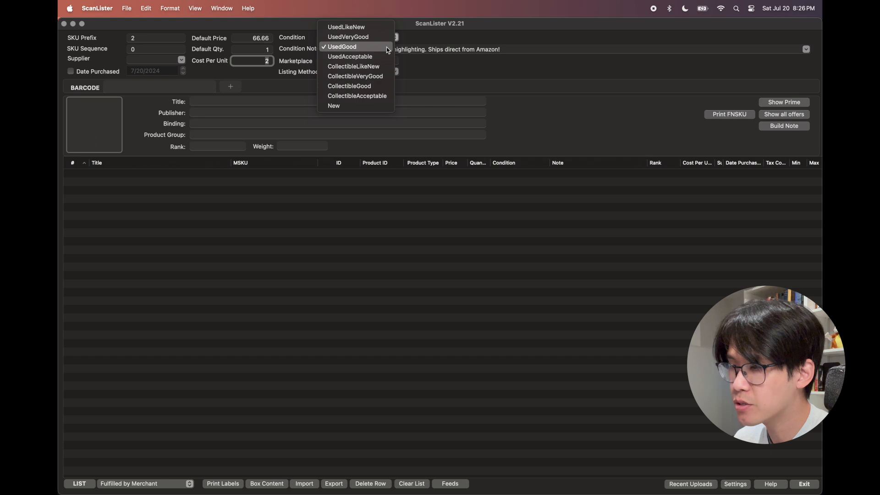
{"action": "left_click", "coordinate": [386, 46]}
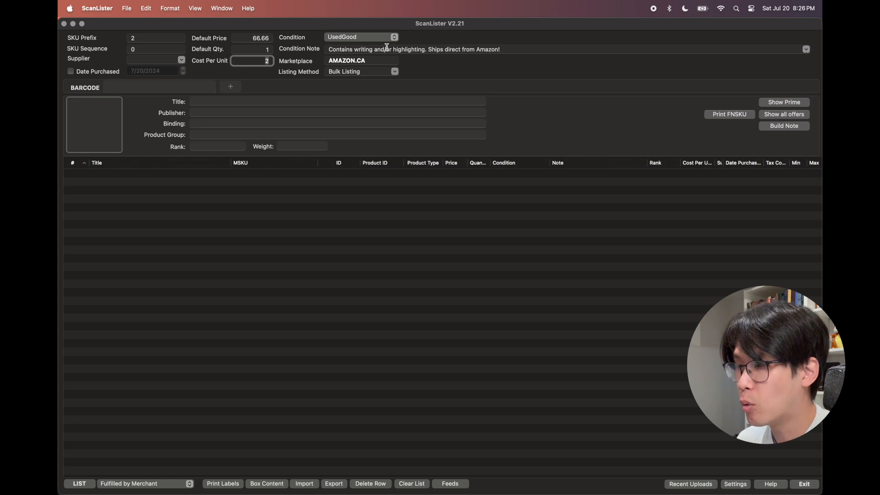
{"action": "left_click", "coordinate": [376, 38]}
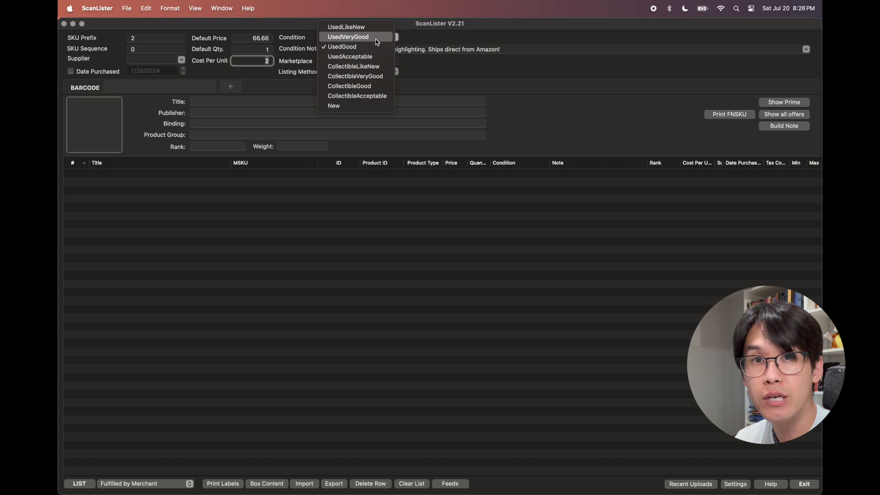
{"action": "left_click", "coordinate": [372, 47]}
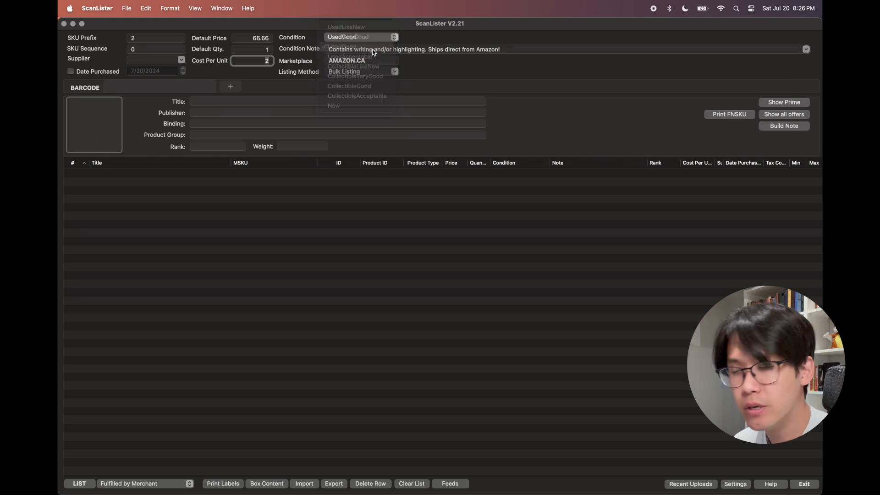
- Try UsedAcceptable as the condition to see its default note, and return the condition to UsedGood
{"action": "left_click", "coordinate": [374, 38]}
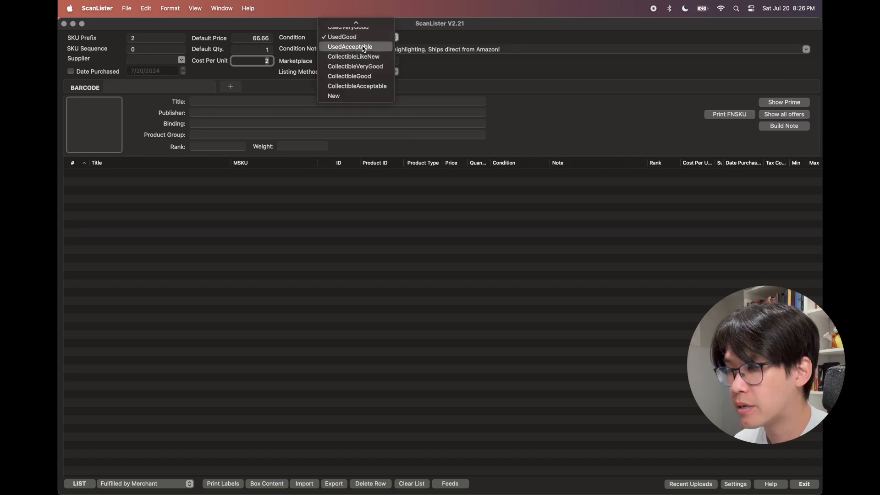
{"action": "left_click", "coordinate": [363, 48]}
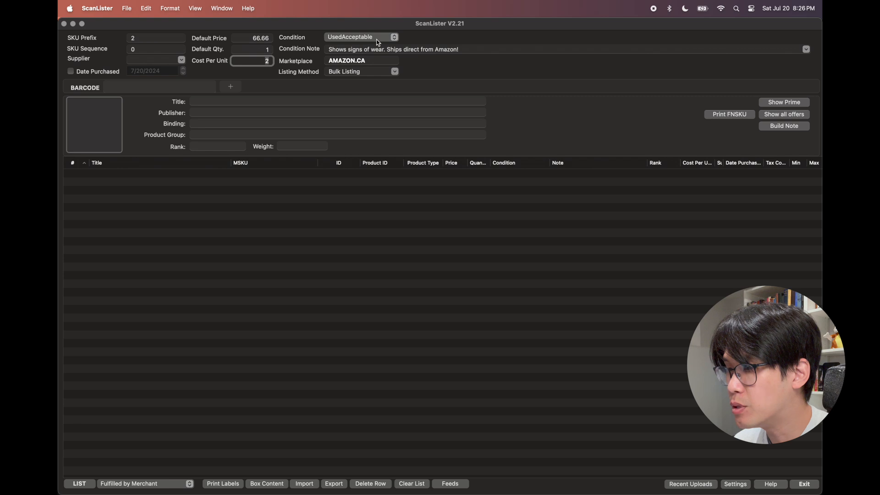
{"action": "left_click", "coordinate": [378, 41]}
{"action": "left_click", "coordinate": [373, 30]}
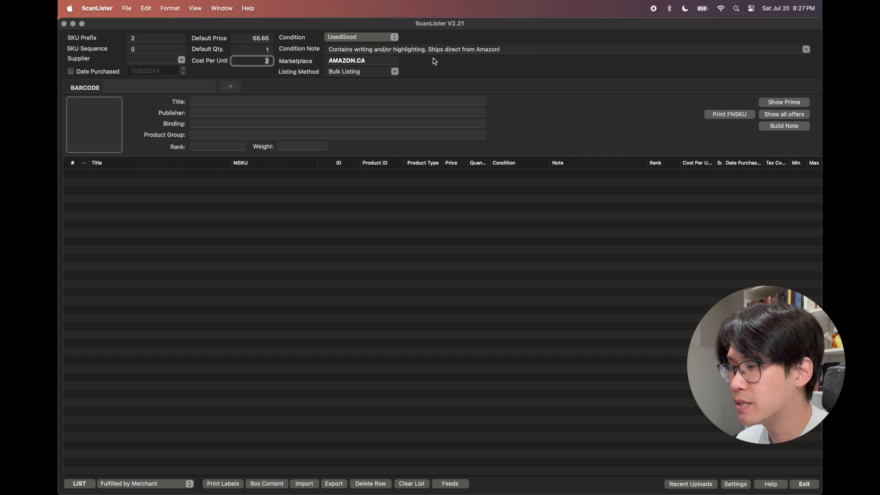
- Try UsedLikeNew as the condition, return it to UsedGood and look through the condition options again
{"action": "left_click", "coordinate": [392, 37]}
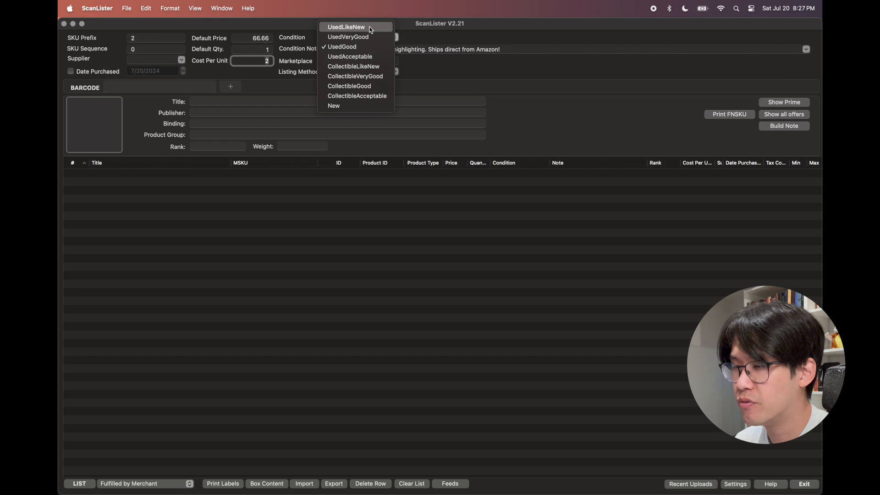
{"action": "left_click", "coordinate": [370, 29]}
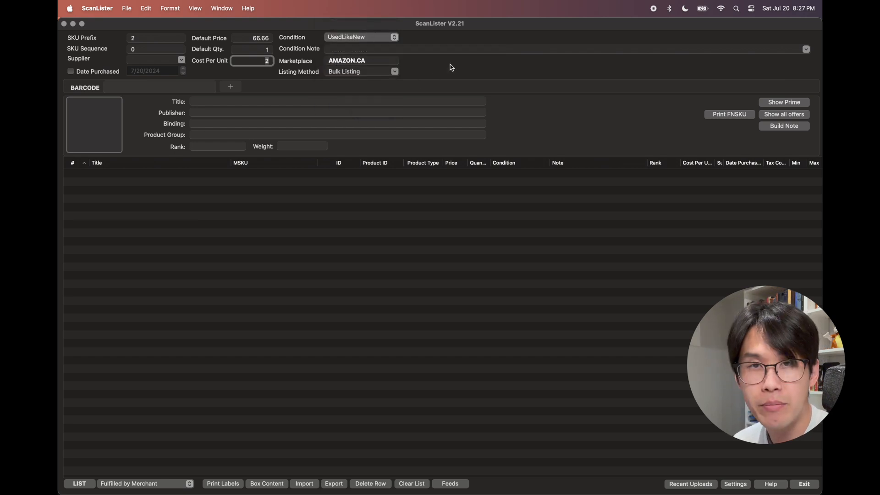
{"action": "left_click", "coordinate": [394, 36]}
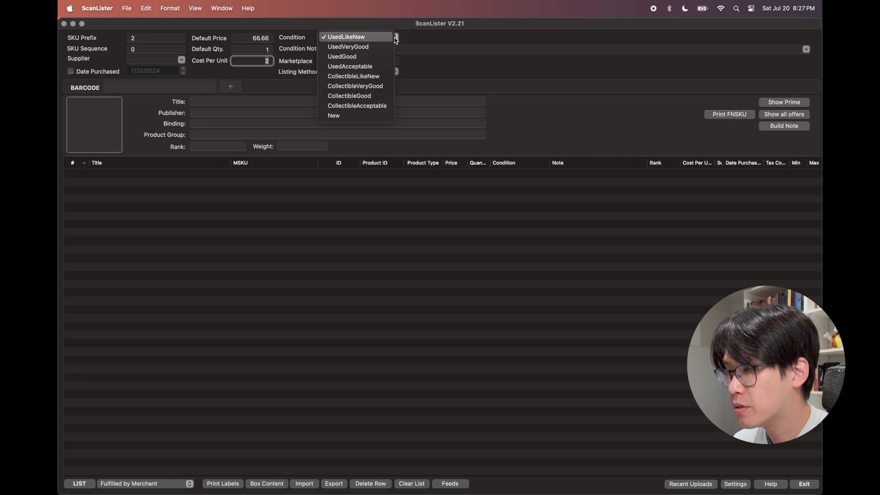
{"action": "left_click", "coordinate": [379, 56]}
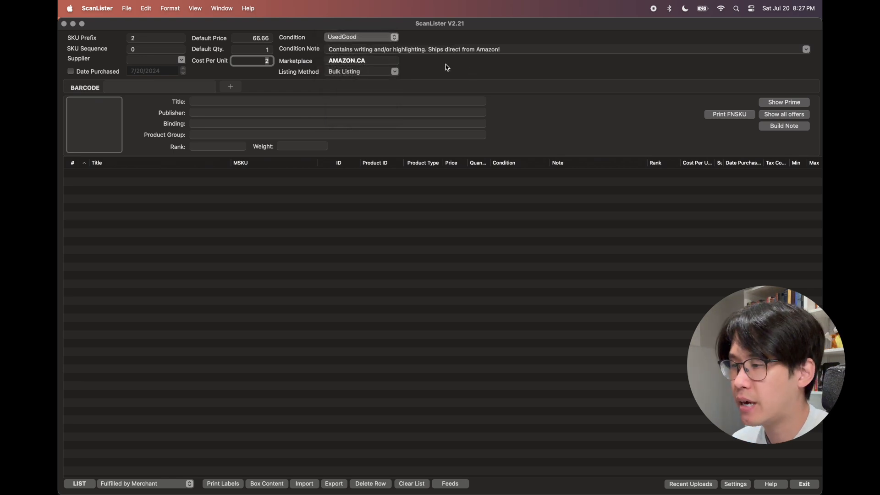
{"action": "left_click", "coordinate": [394, 38]}
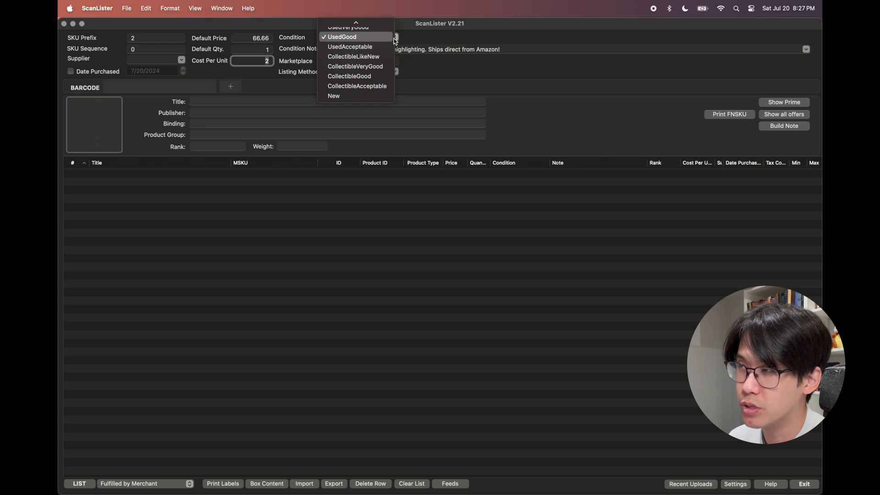
{"action": "scroll", "coordinate": [387, 44], "scroll_direction": "up", "scroll_amount": 1}
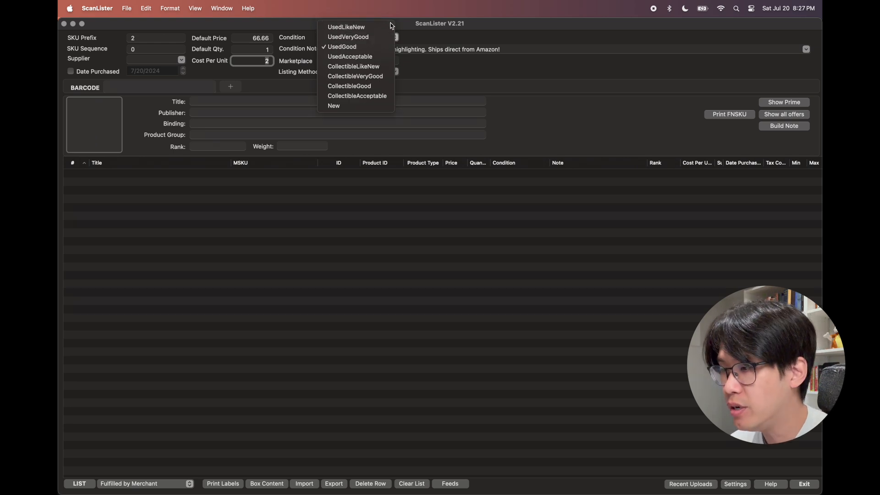
{"action": "left_click", "coordinate": [368, 46]}
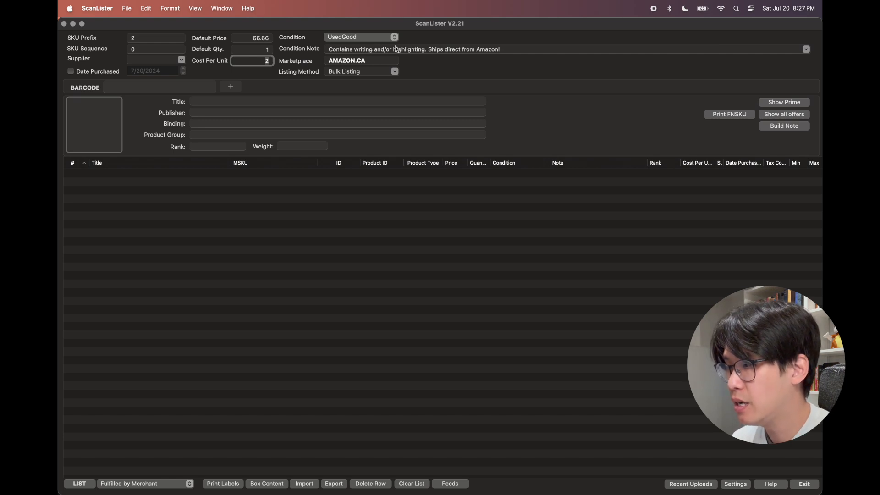
- Try the condition note "Minimal signs of wear. Ships direct from Amazon!" and switch back to "Contains writing and/or highlighting. Ships direct from Amazon!"
{"action": "left_click", "coordinate": [808, 50]}
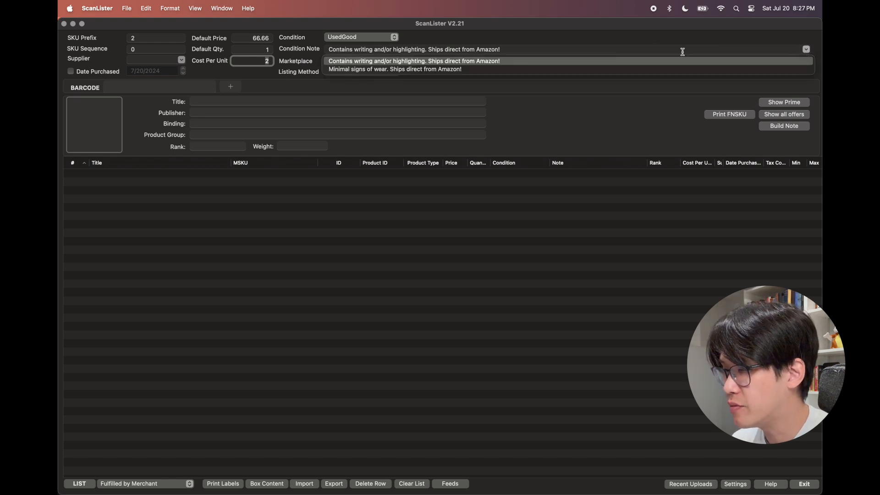
{"action": "left_click", "coordinate": [401, 70]}
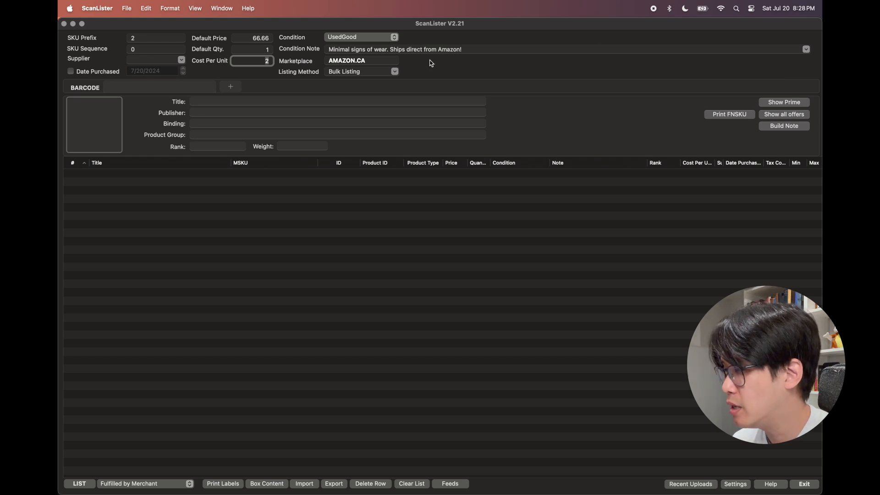
{"action": "left_click", "coordinate": [807, 50]}
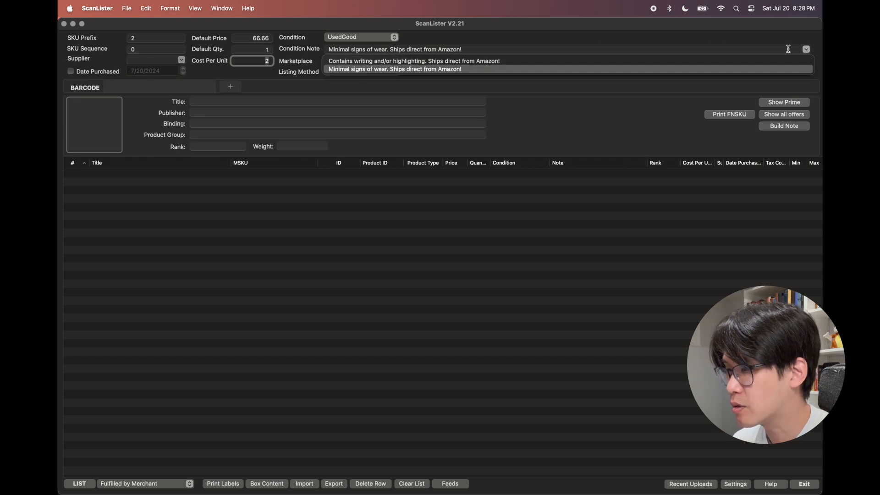
{"action": "left_click", "coordinate": [433, 61]}
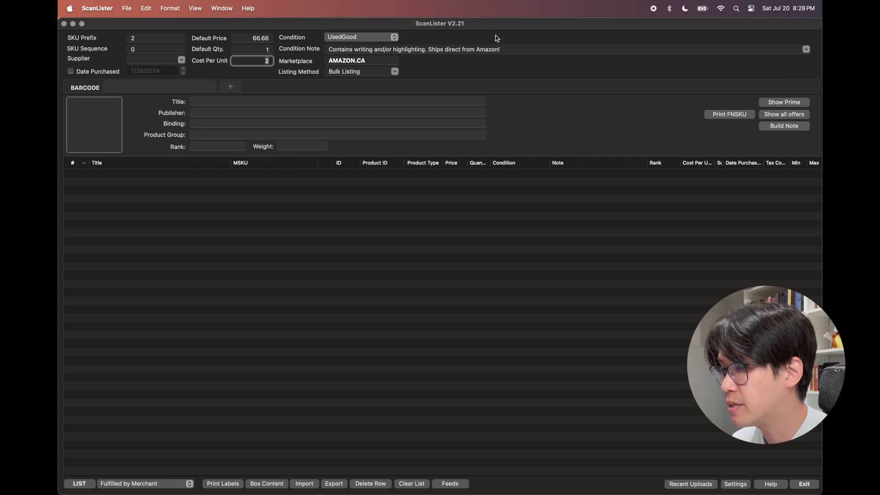
- Switch the condition to UsedAcceptable, check its saved condition notes, and set the condition back to UsedGood
{"action": "left_click", "coordinate": [394, 38]}
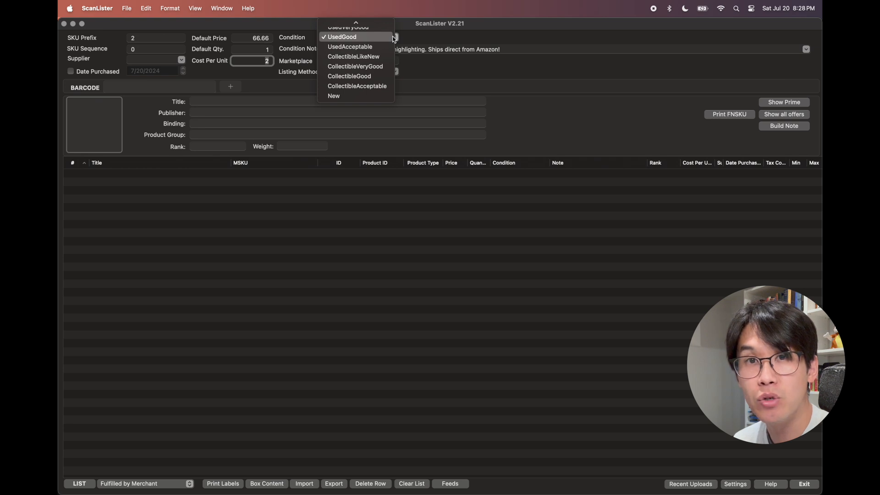
{"action": "left_click", "coordinate": [390, 46]}
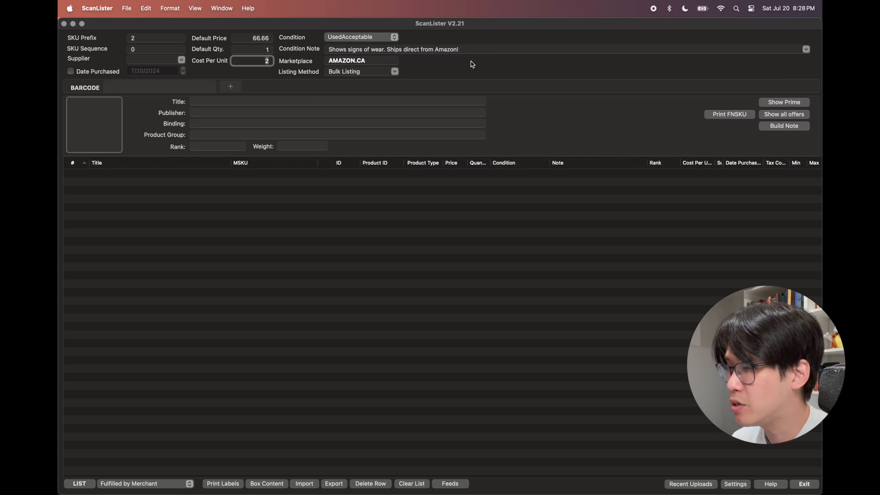
{"action": "left_click", "coordinate": [806, 49]}
{"action": "left_click", "coordinate": [434, 63]}
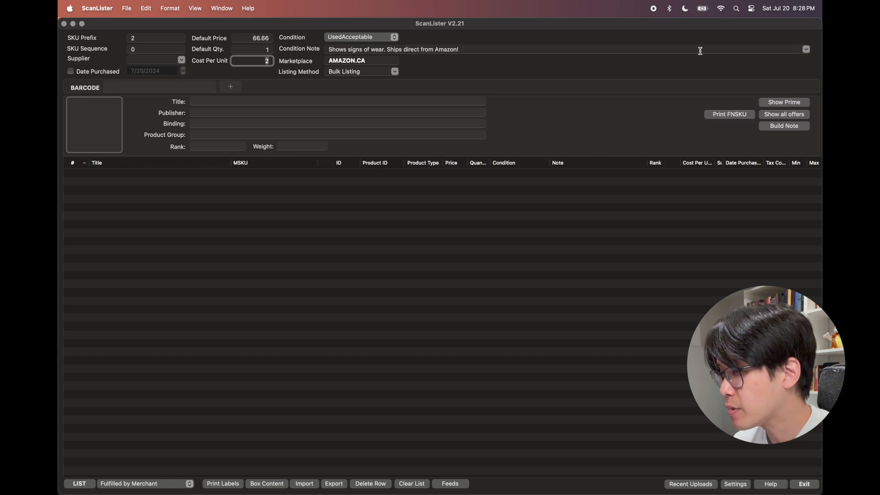
{"action": "left_click", "coordinate": [395, 37]}
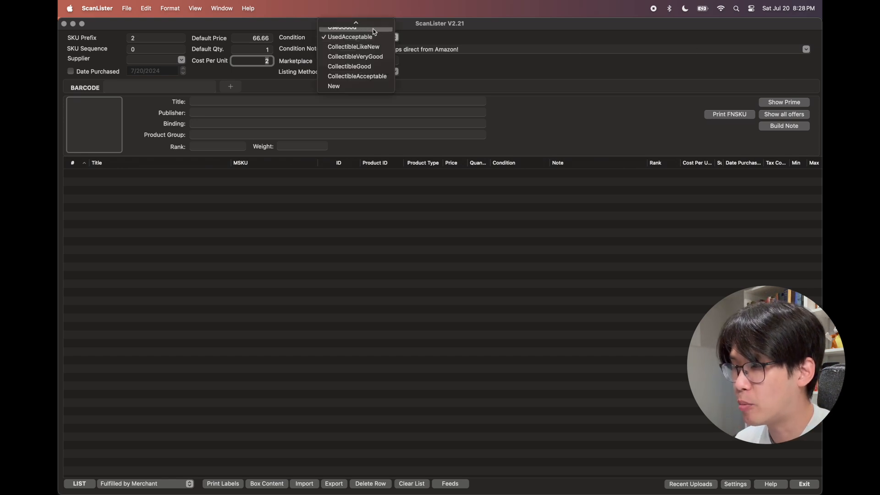
{"action": "left_click", "coordinate": [373, 28]}
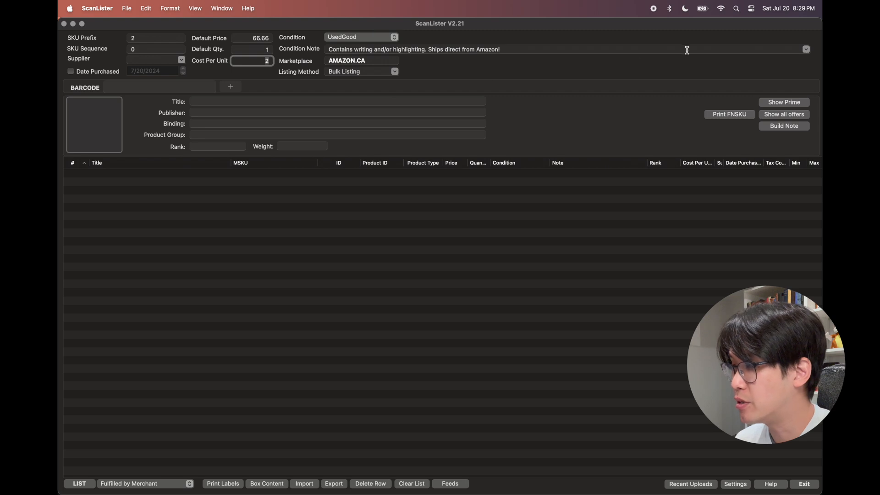
{"action": "left_click", "coordinate": [806, 49]}
{"action": "left_click", "coordinate": [413, 71]}
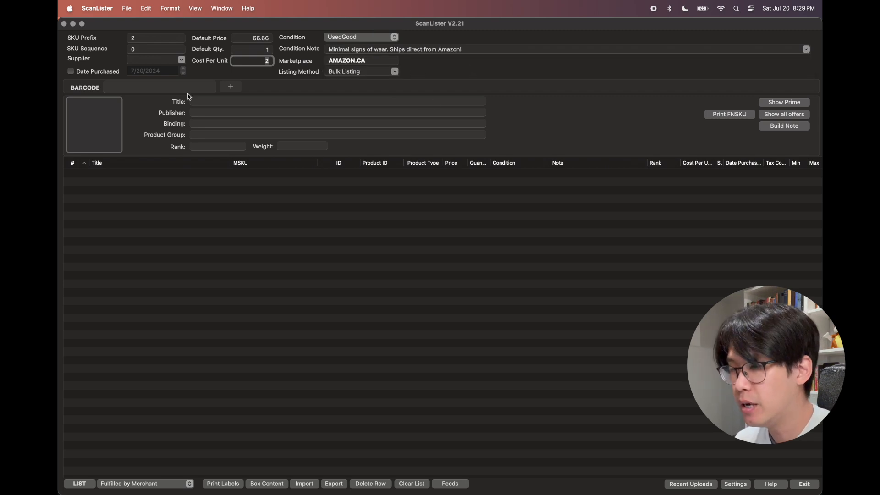
{"action": "left_click", "coordinate": [156, 88]}
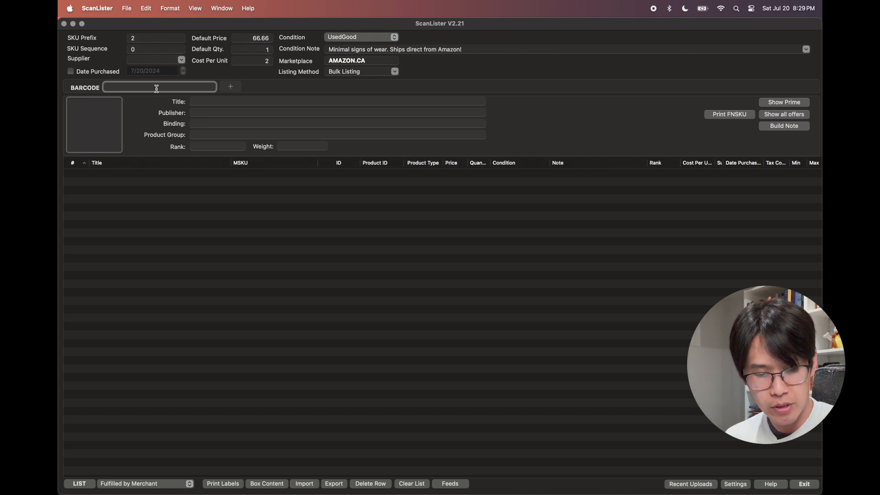
{"action": "type", "text": "9781770410"}
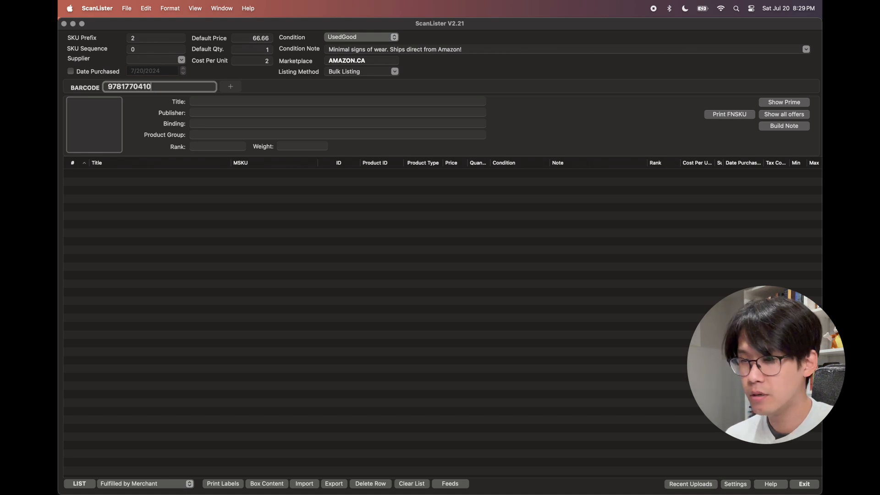
{"action": "type", "text": "732"}
{"action": "key", "text": "Return"}
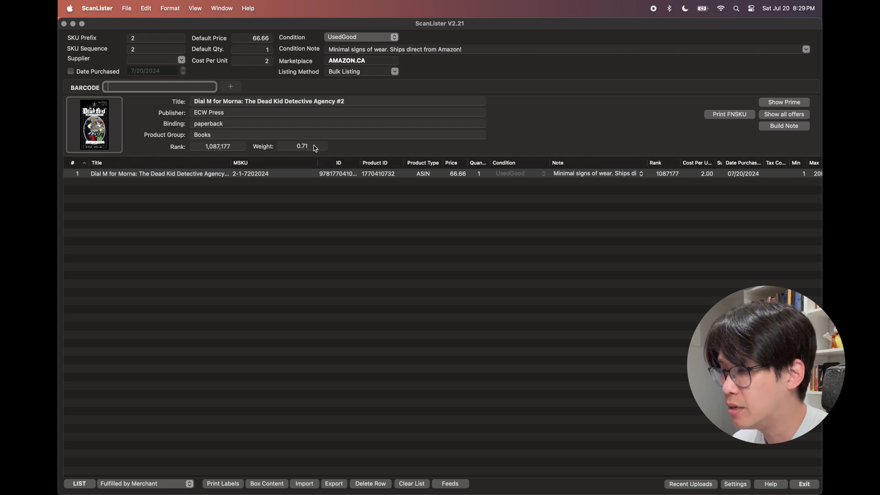
- Examine the added book's row, including its condition, note, cost, purchase date, minimum and maximum price, and FNSKU columns
{"action": "left_click", "coordinate": [76, 172]}
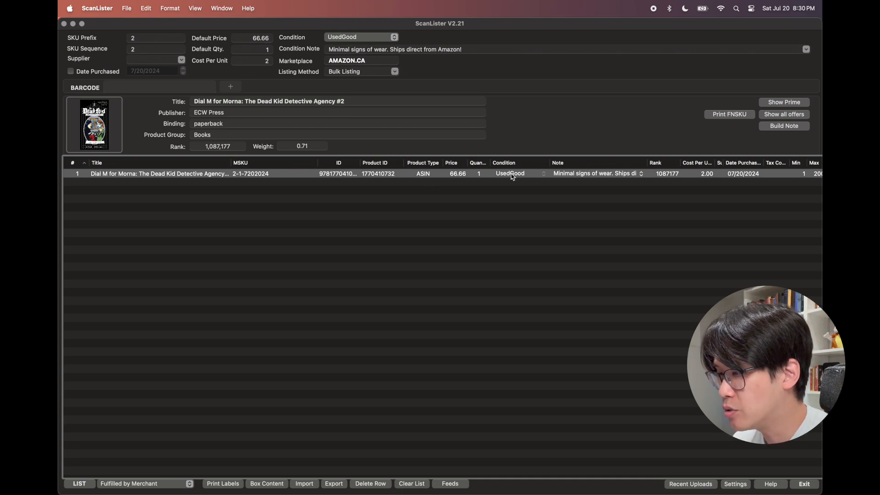
{"action": "left_click", "coordinate": [581, 176]}
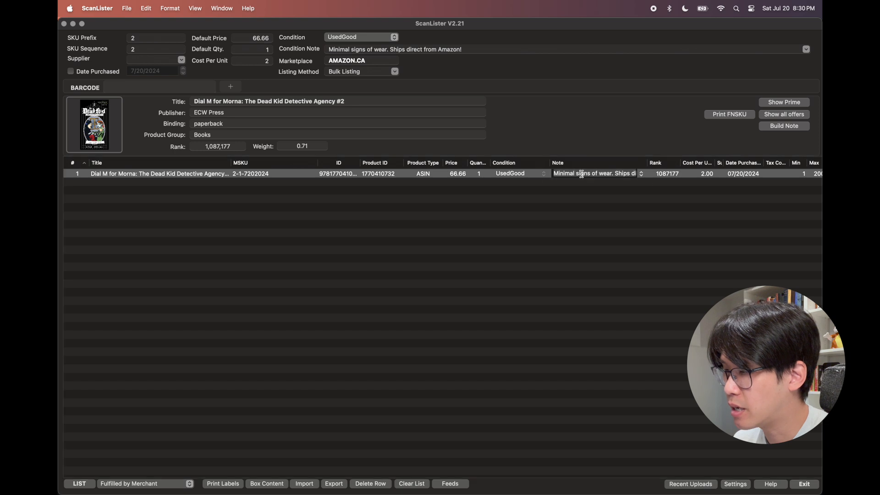
{"action": "scroll", "coordinate": [717, 175], "scroll_direction": "right", "scroll_amount": 3}
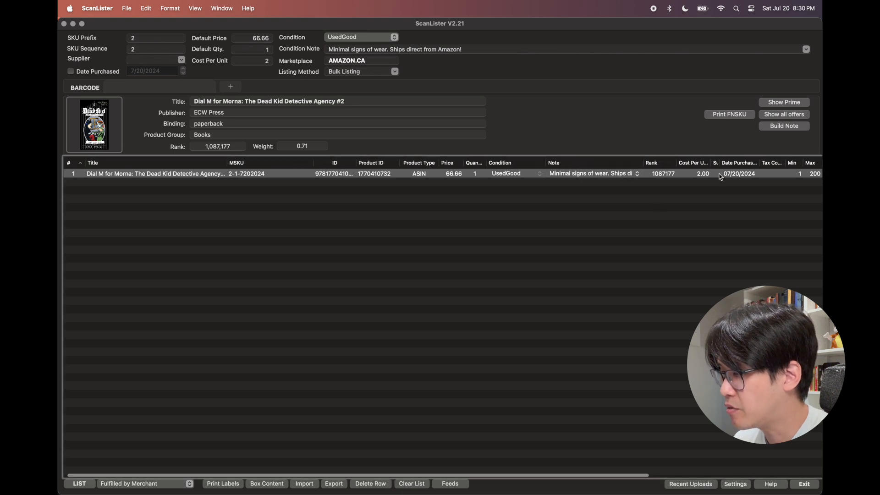
{"action": "scroll", "coordinate": [720, 177], "scroll_direction": "right", "scroll_amount": 7}
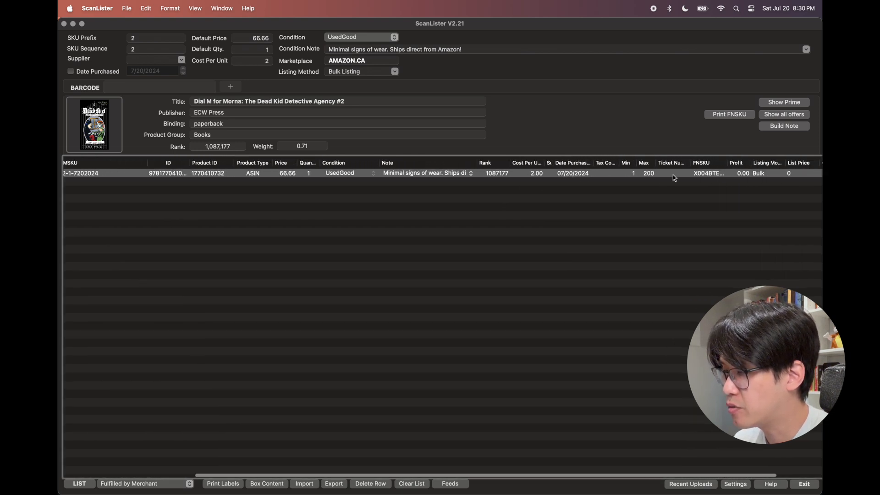
- Delete the row of Dial M for Morna: The Dead Kid Detective Agency #2 from the list
{"action": "scroll", "coordinate": [673, 174], "scroll_direction": "left", "scroll_amount": 5}
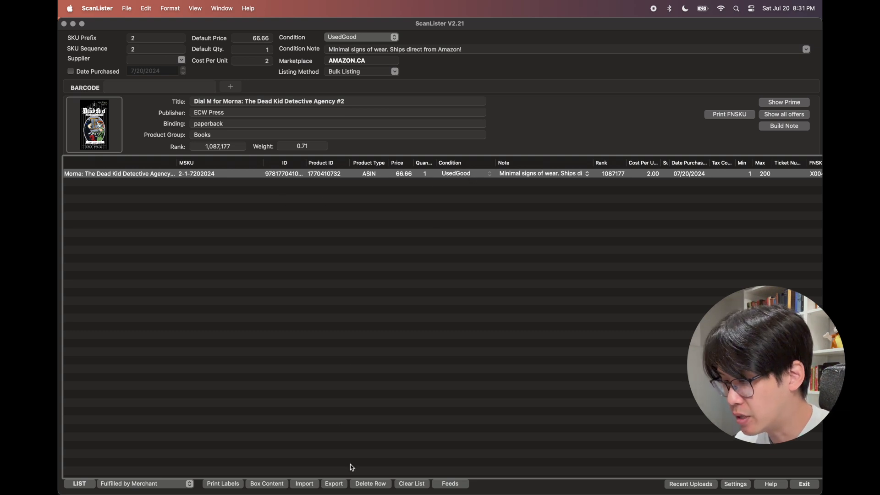
{"action": "left_click", "coordinate": [372, 484]}
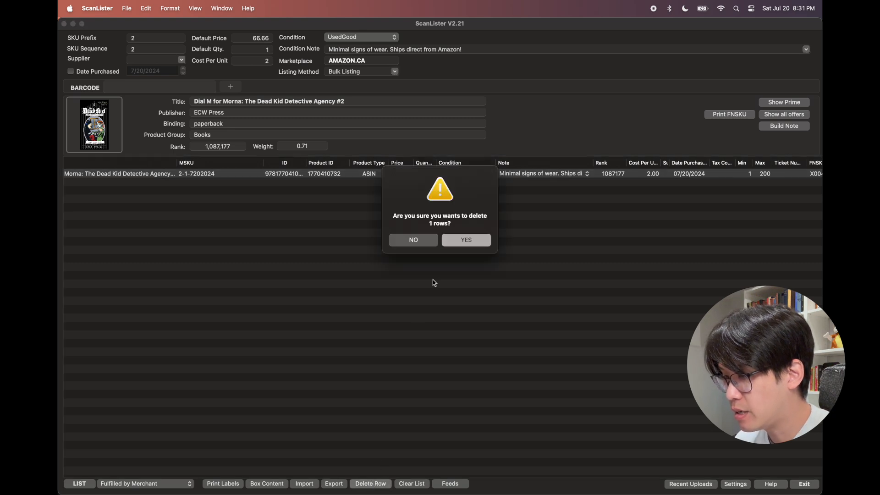
{"action": "left_click", "coordinate": [463, 242]}
{"action": "left_click", "coordinate": [167, 86]}
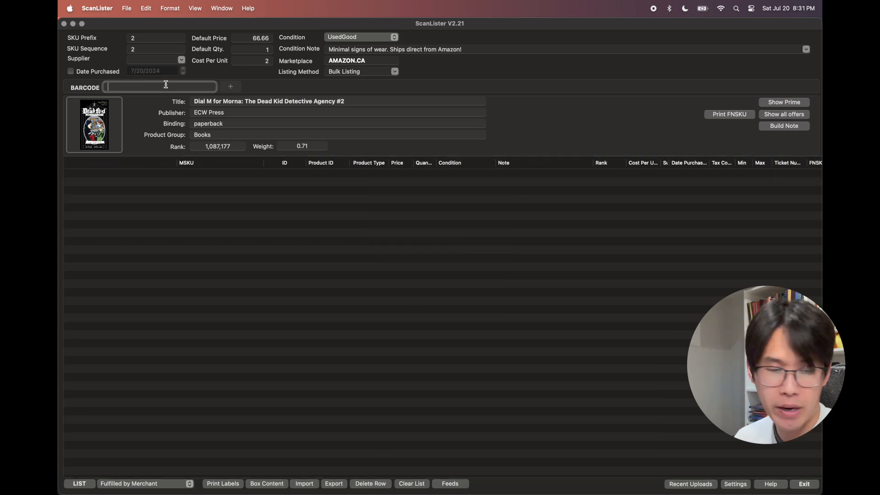
{"action": "left_click", "coordinate": [362, 37]}
{"action": "left_click", "coordinate": [355, 44]}
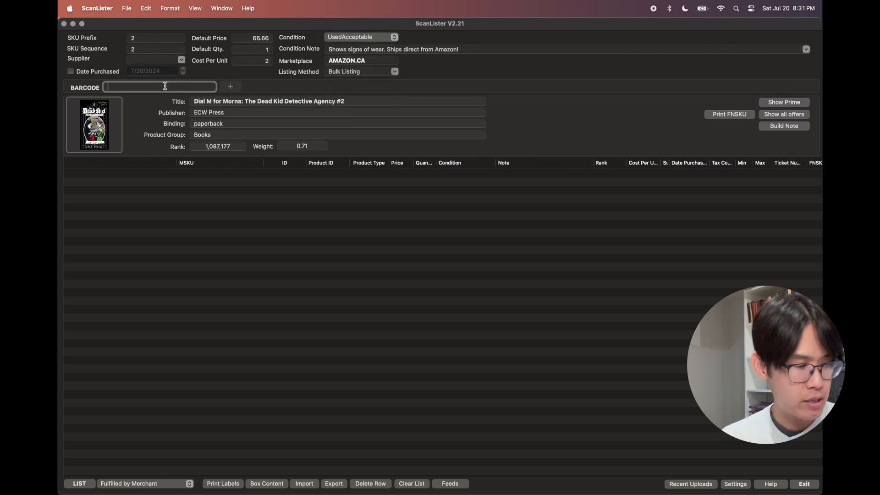
{"action": "type", "text": "9781770410732"}
{"action": "key", "text": "Return"}
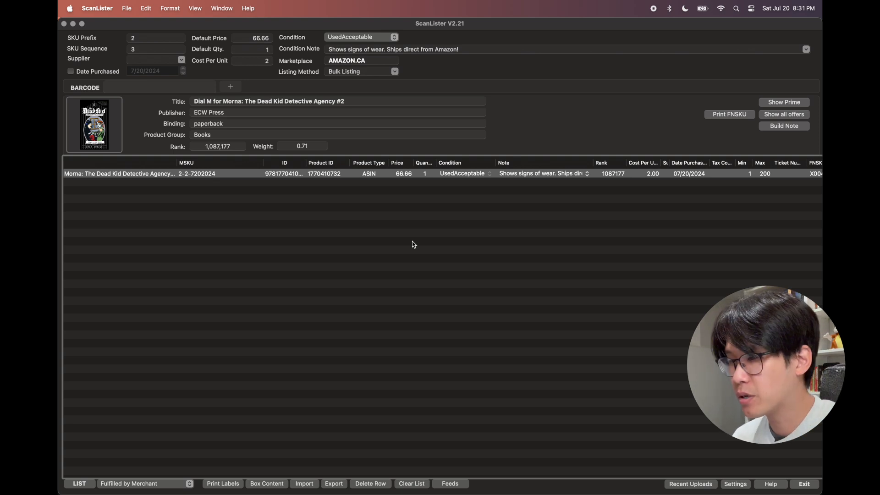
{"action": "left_click", "coordinate": [138, 87]}
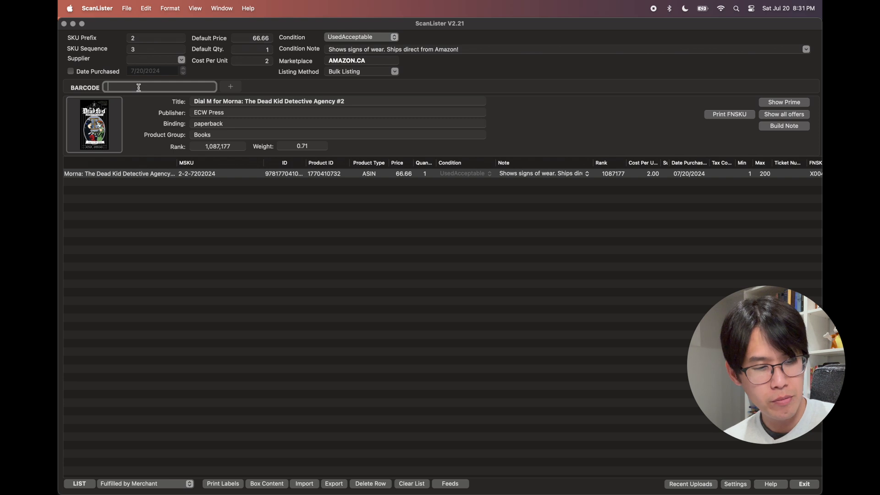
{"action": "type", "text": "9781335666451"}
{"action": "key", "text": "Return"}
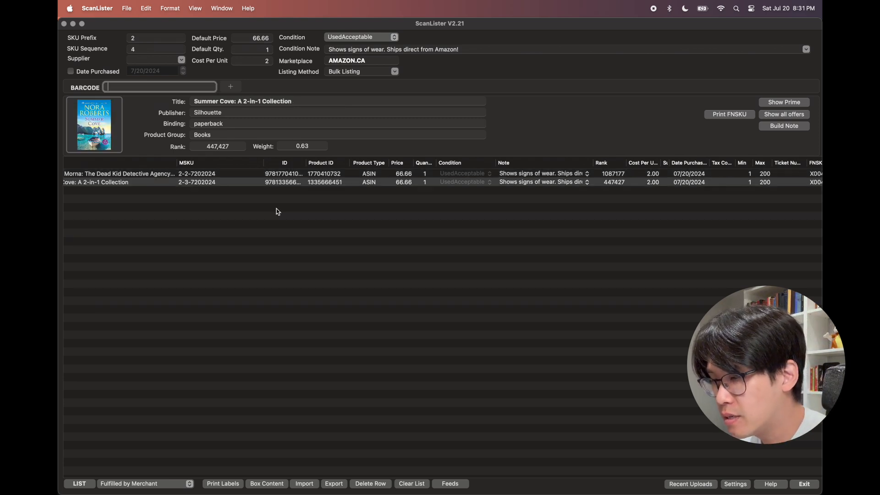
{"action": "left_click", "coordinate": [187, 183]}
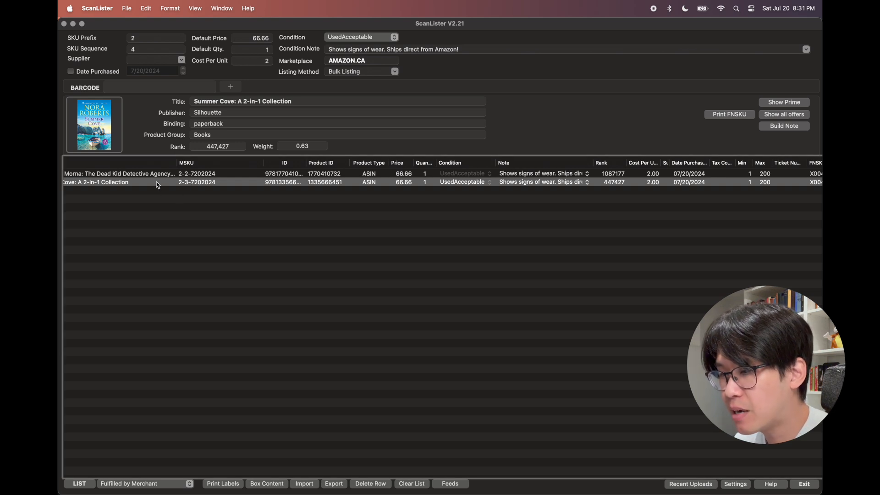
{"action": "scroll", "coordinate": [157, 185], "scroll_direction": "left", "scroll_amount": 3}
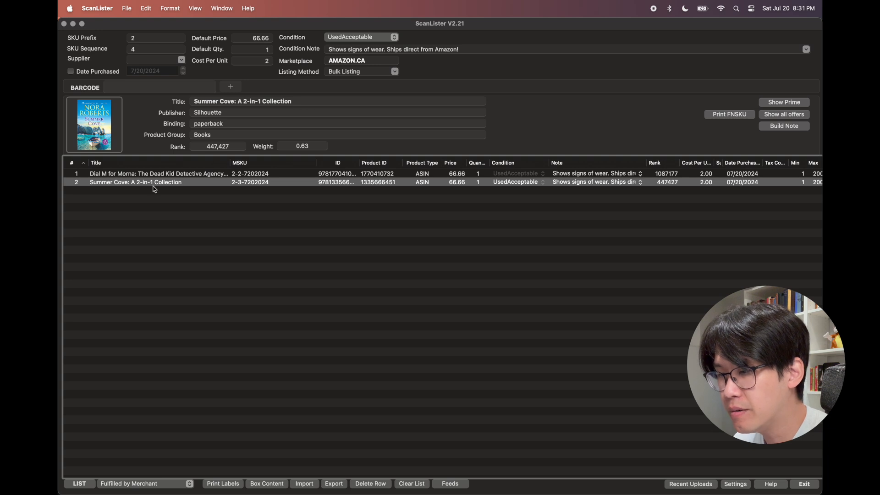
{"action": "left_click", "coordinate": [241, 179]}
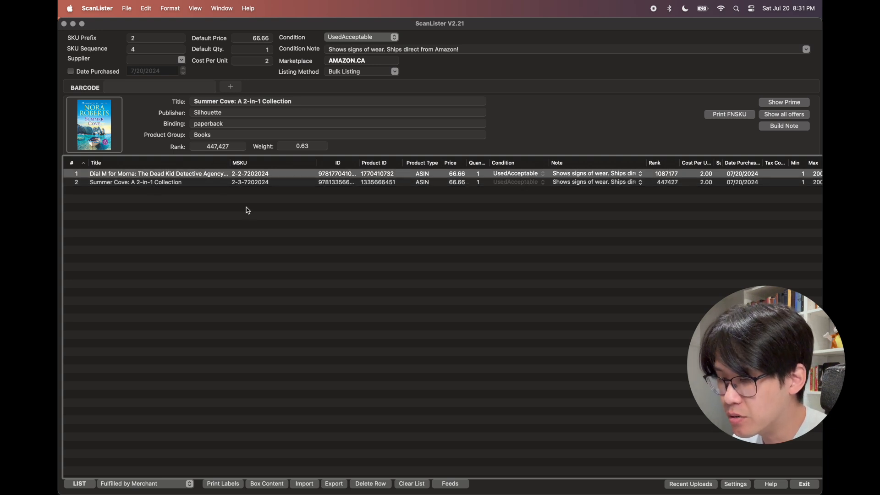
{"action": "left_click", "coordinate": [243, 182]}
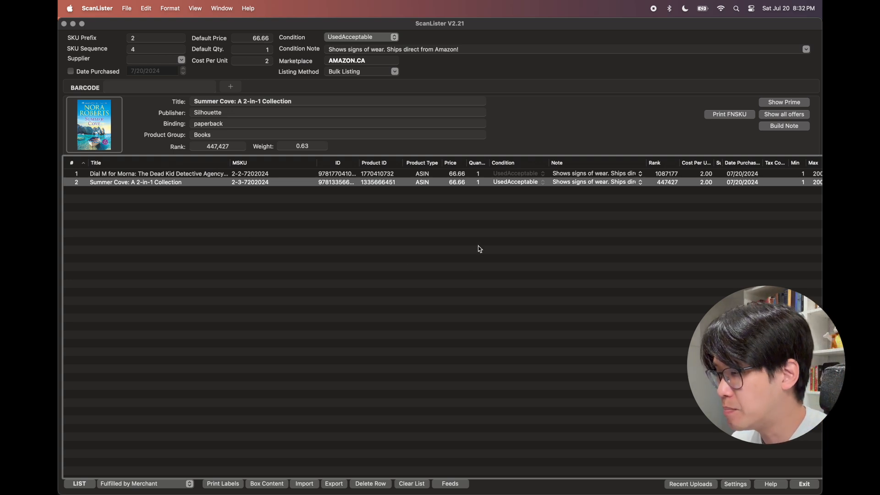
{"action": "left_click", "coordinate": [364, 41]}
{"action": "left_click", "coordinate": [354, 29]}
{"action": "left_click", "coordinate": [147, 87]}
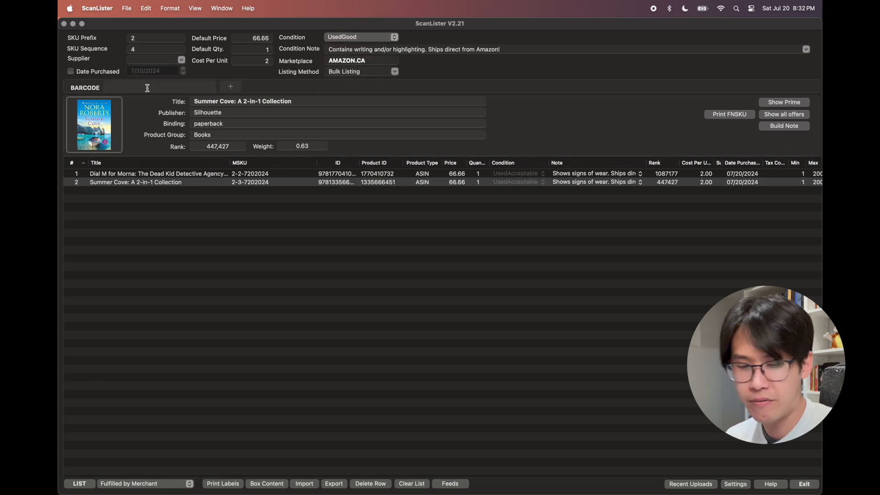
{"action": "left_click", "coordinate": [147, 88]}
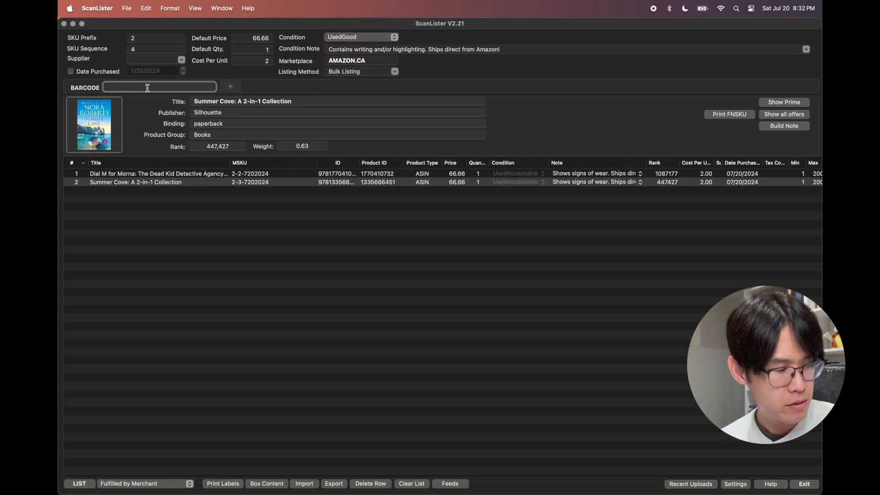
{"action": "type", "text": "9780545457828"}
{"action": "key", "text": "Return"}
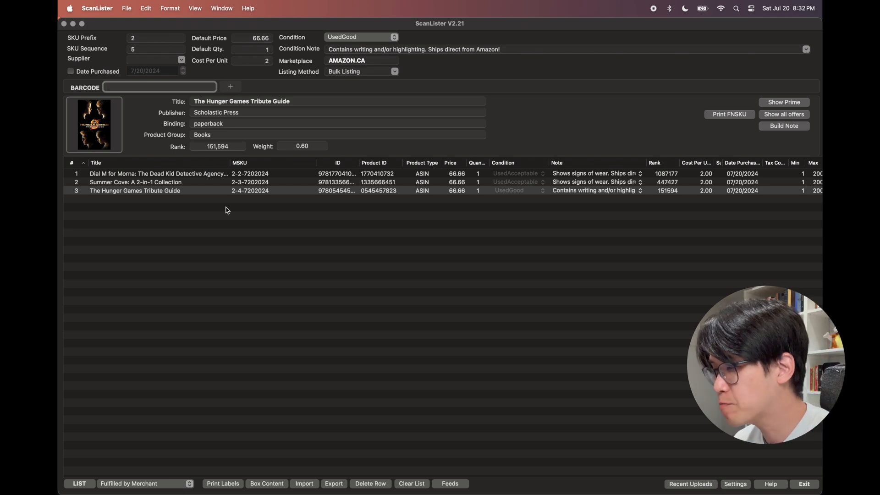
{"action": "left_click", "coordinate": [316, 267]}
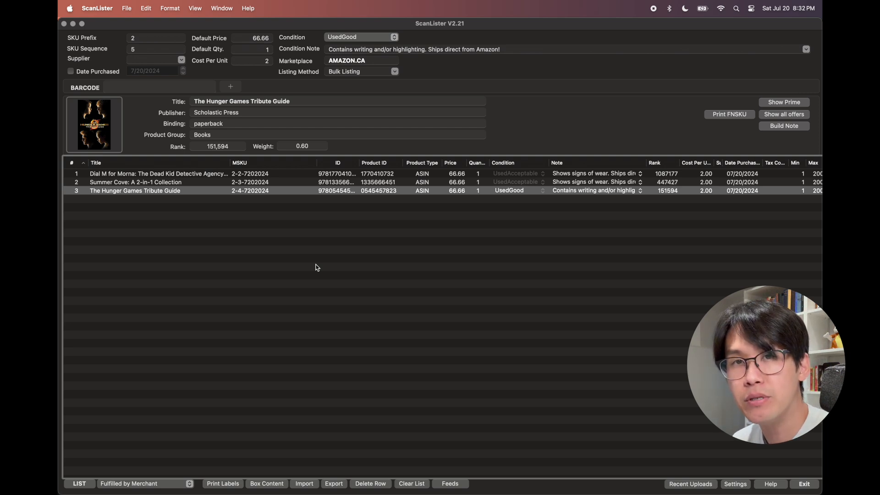
{"action": "left_click", "coordinate": [155, 88]}
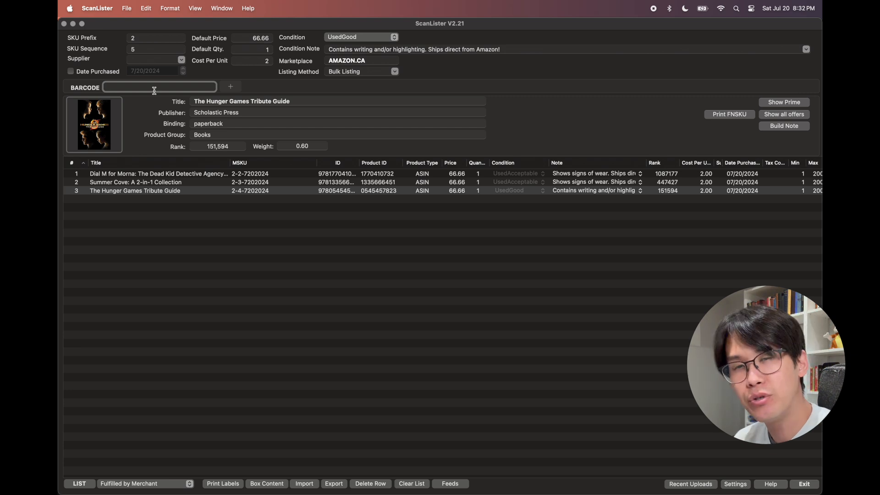
{"action": "left_click", "coordinate": [352, 37]}
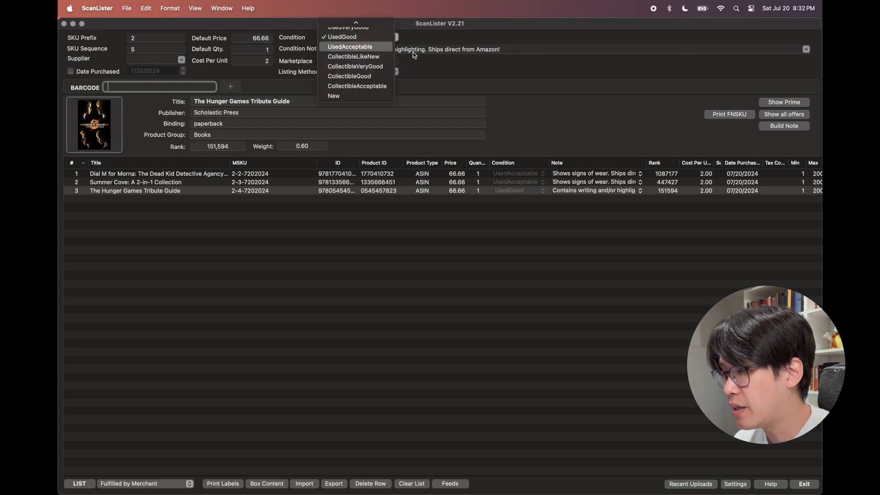
{"action": "left_click", "coordinate": [502, 69]}
{"action": "left_click", "coordinate": [151, 40]}
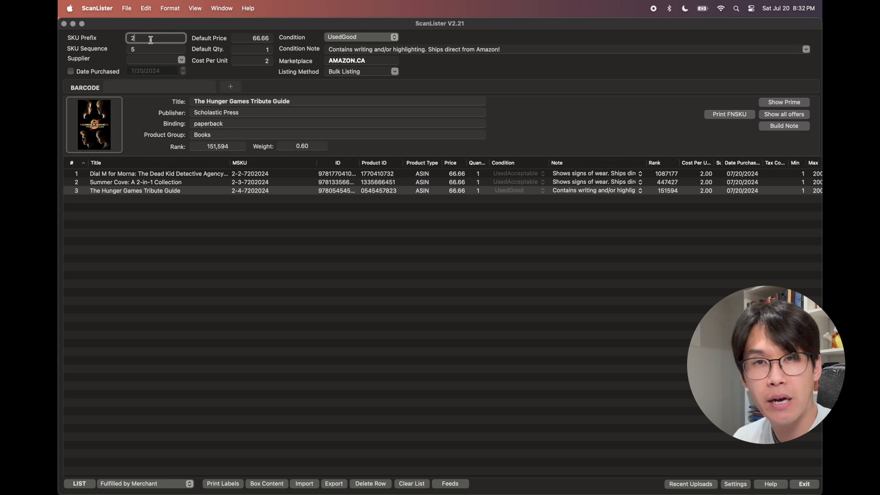
{"action": "left_click", "coordinate": [116, 281]}
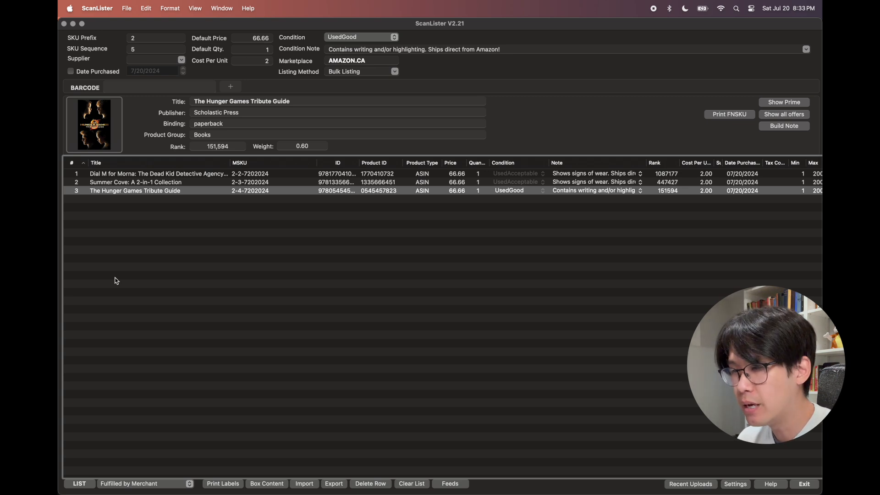
{"action": "left_click", "coordinate": [138, 38]}
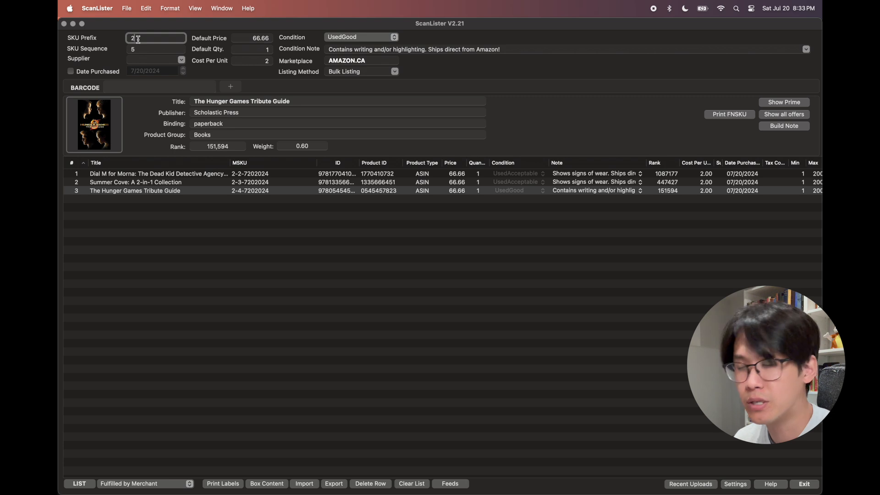
{"action": "left_click", "coordinate": [272, 247]}
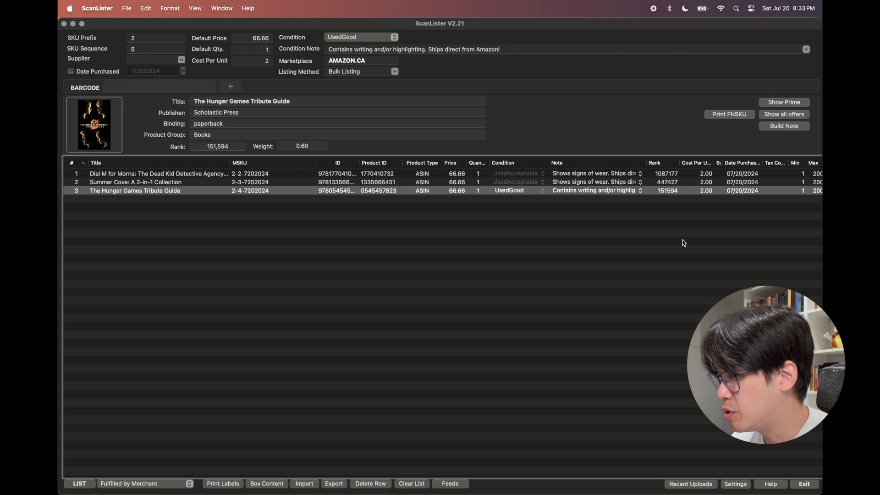
- Start building a condition note for The Hunger Games Tribute Guide with the snippets "Small tear on dust jacket." and "Binding is tight."
{"action": "left_click", "coordinate": [590, 183]}
{"action": "left_click", "coordinate": [587, 195]}
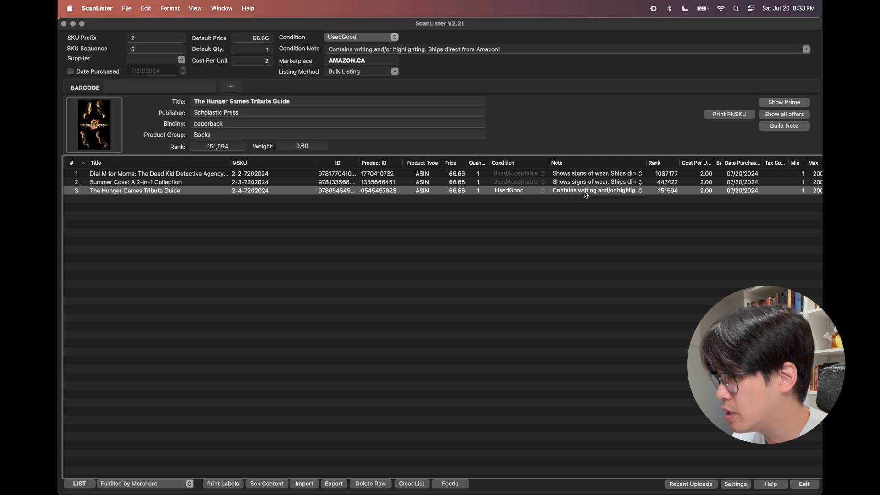
{"action": "left_click", "coordinate": [782, 128]}
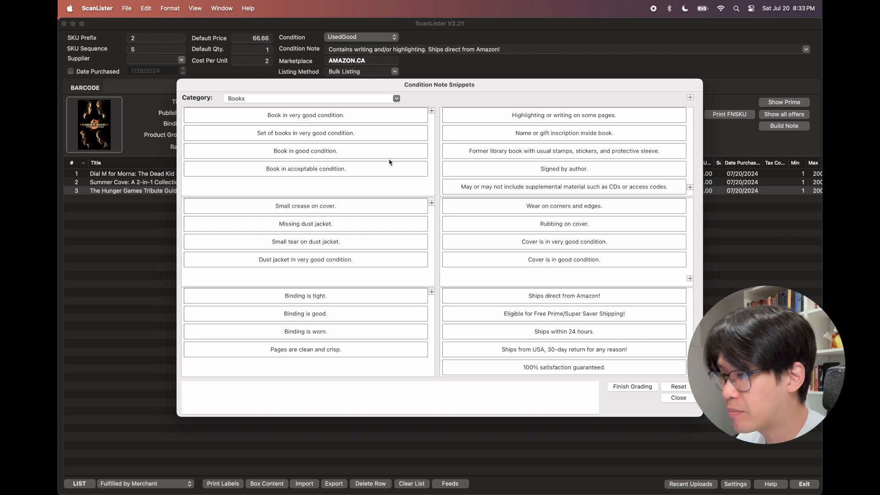
{"action": "scroll", "coordinate": [389, 162], "scroll_direction": "up", "scroll_amount": 1}
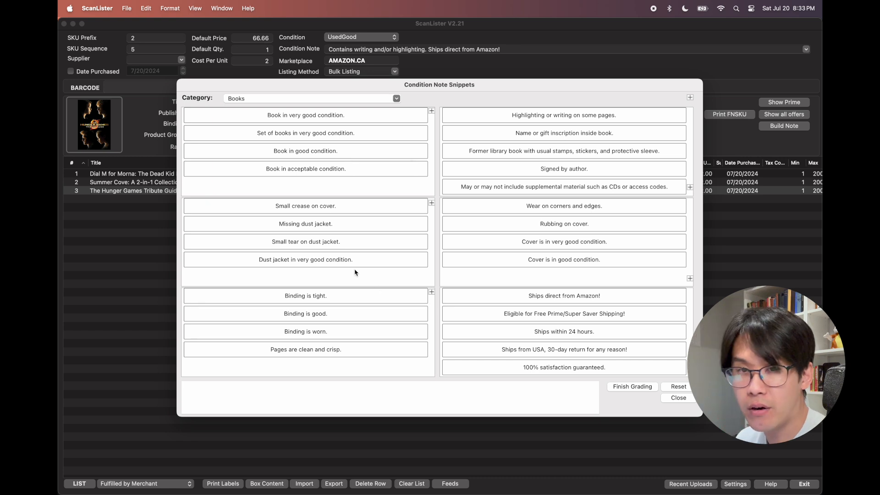
{"action": "left_click", "coordinate": [335, 245]}
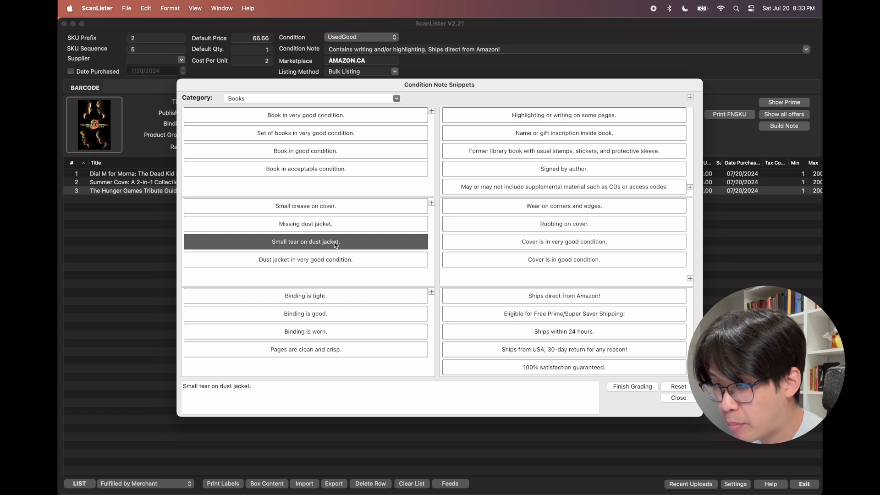
{"action": "left_click", "coordinate": [322, 296]}
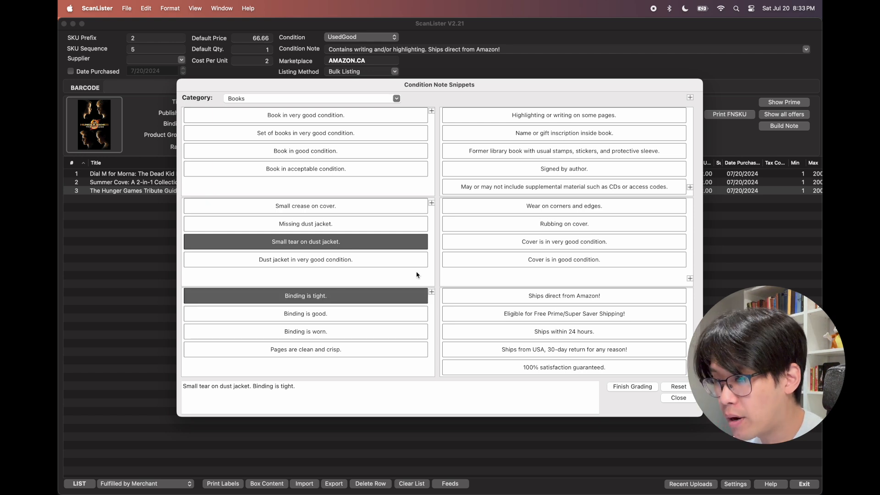
- Add "Wear on corners and edges.", "Highlighting or writing on some pages.", "Book in good condition." and "Ships direct from Amazon!" and apply the note
{"action": "left_click", "coordinate": [544, 209]}
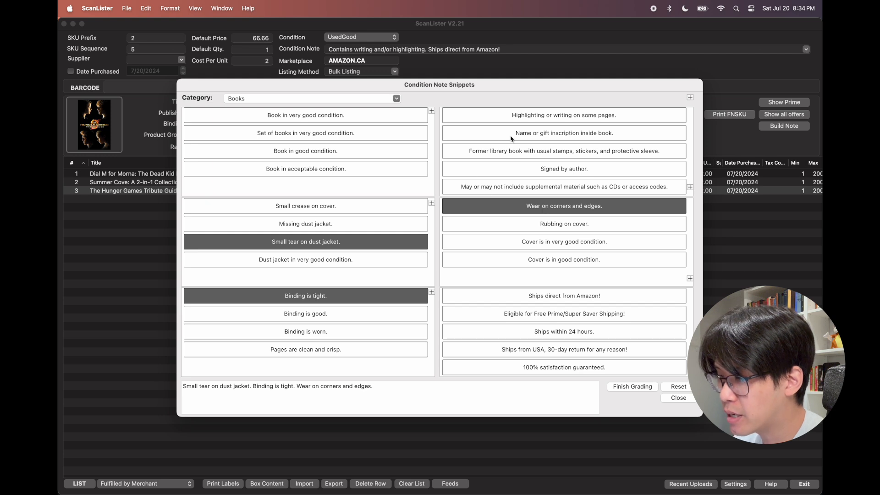
{"action": "left_click", "coordinate": [539, 119]}
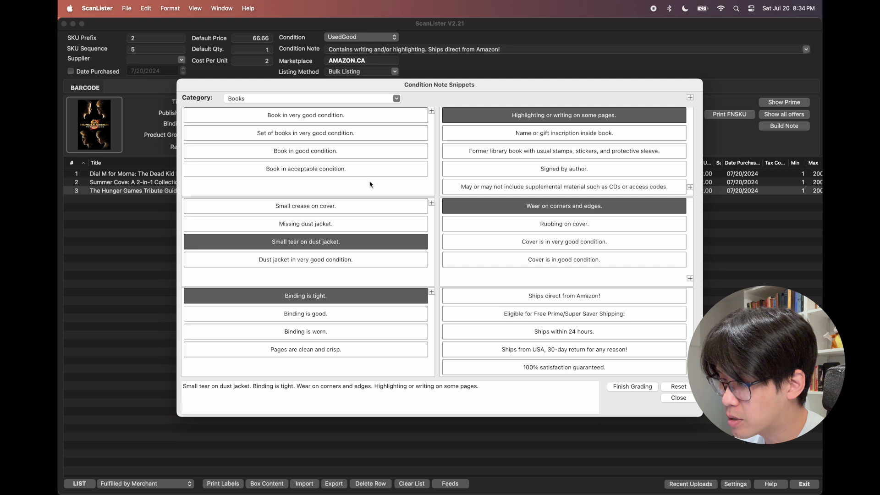
{"action": "left_click", "coordinate": [313, 154]}
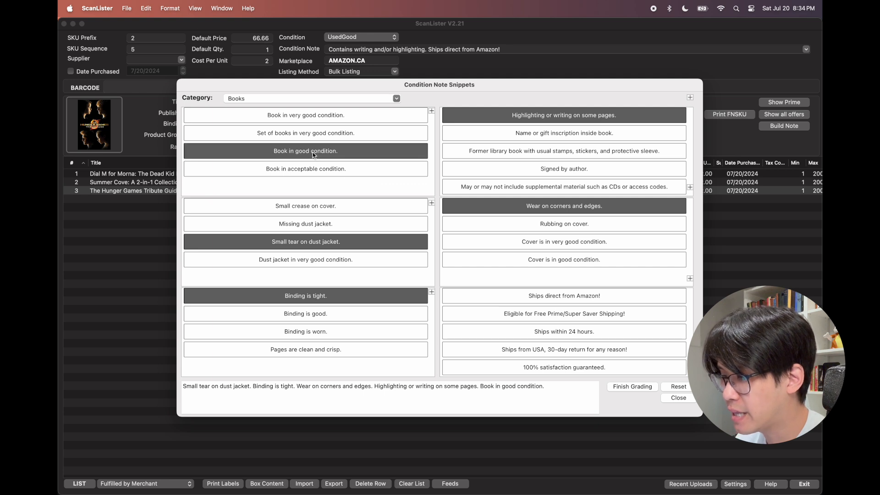
{"action": "left_click", "coordinate": [548, 298]}
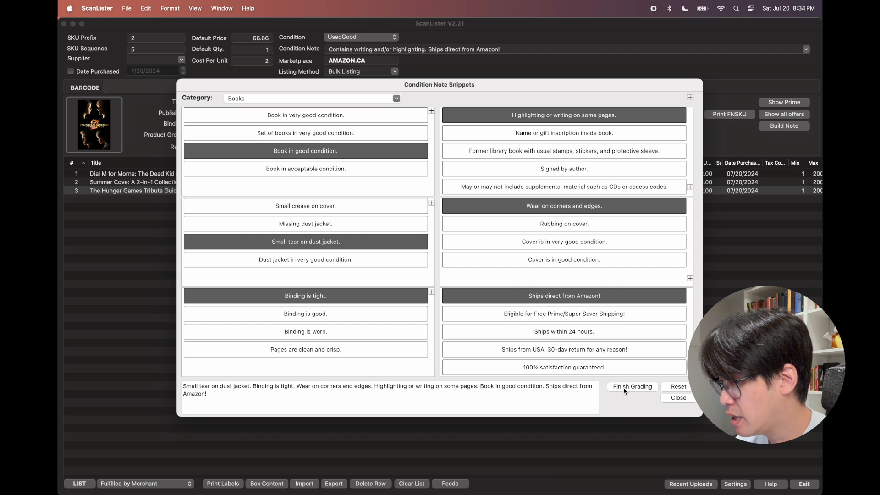
{"action": "left_click", "coordinate": [675, 397]}
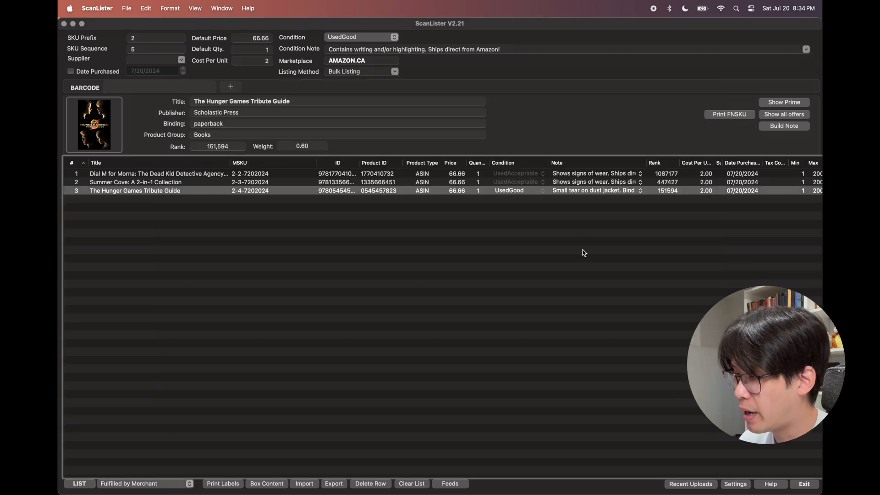
- Check the note and other columns of The Hunger Games Tribute Guide's row, and review the default condition options, keeping UsedGood
{"action": "left_click", "coordinate": [599, 191]}
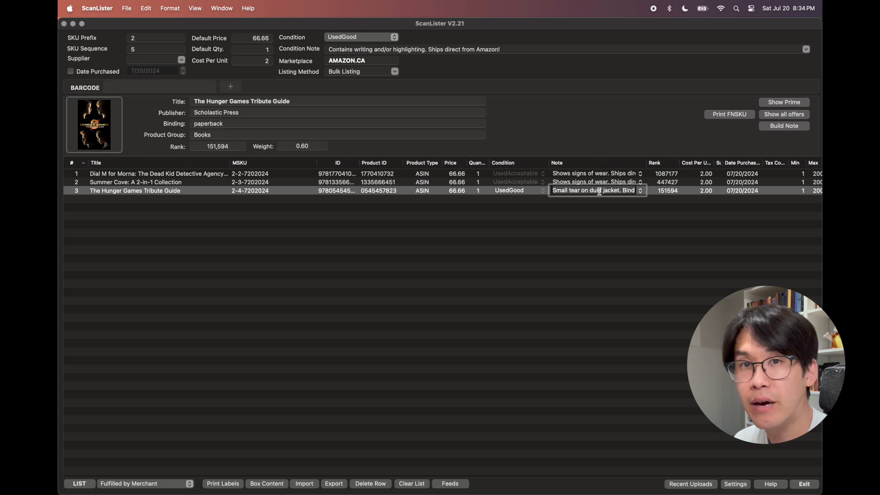
{"action": "left_click", "coordinate": [588, 232]}
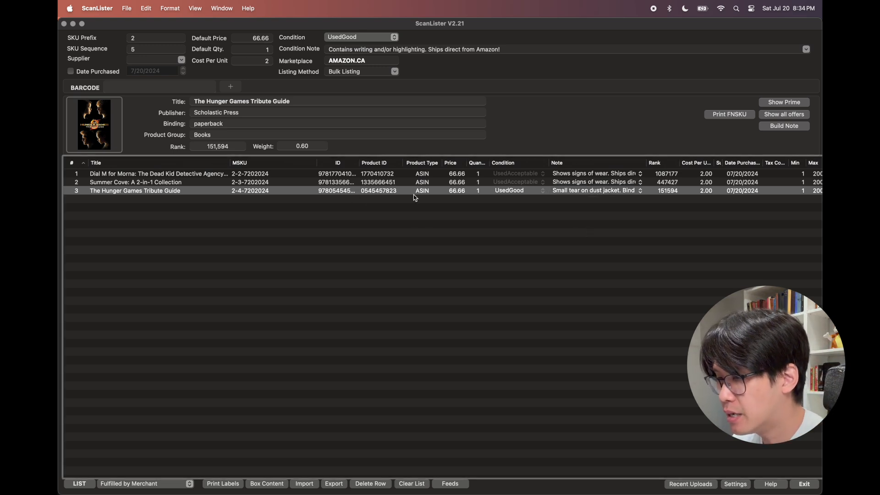
{"action": "scroll", "coordinate": [416, 198], "scroll_direction": "right", "scroll_amount": 4}
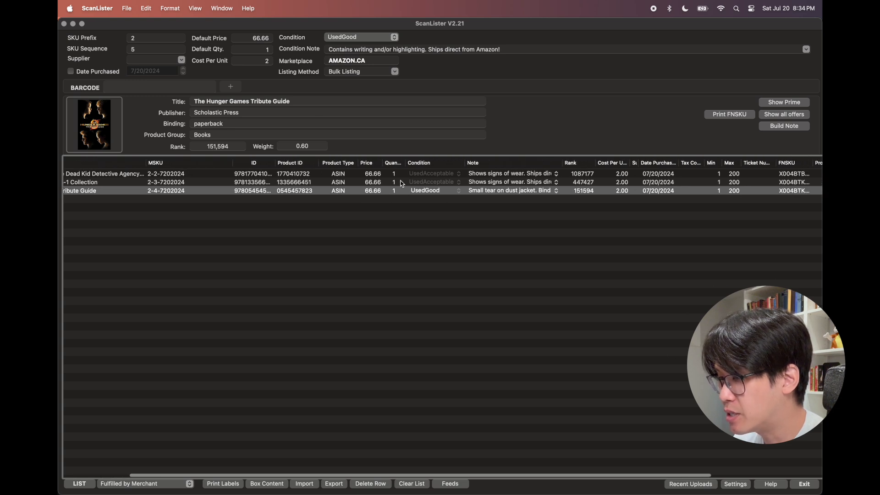
{"action": "scroll", "coordinate": [403, 186], "scroll_direction": "left", "scroll_amount": 2}
{"action": "scroll", "coordinate": [402, 184], "scroll_direction": "left", "scroll_amount": 3}
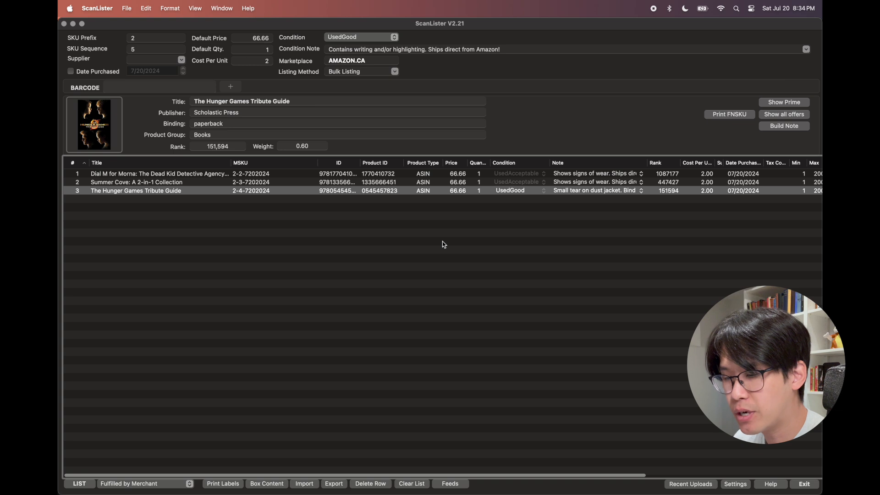
{"action": "left_click", "coordinate": [157, 89]}
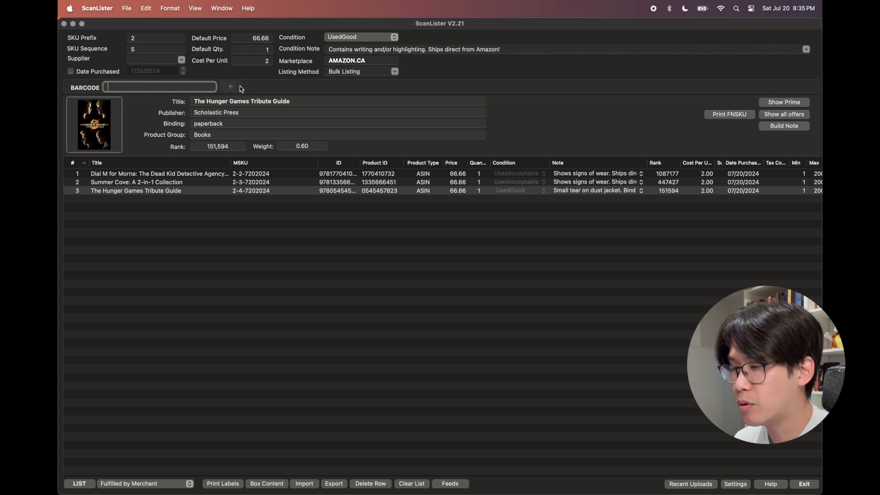
{"action": "left_click", "coordinate": [230, 319]}
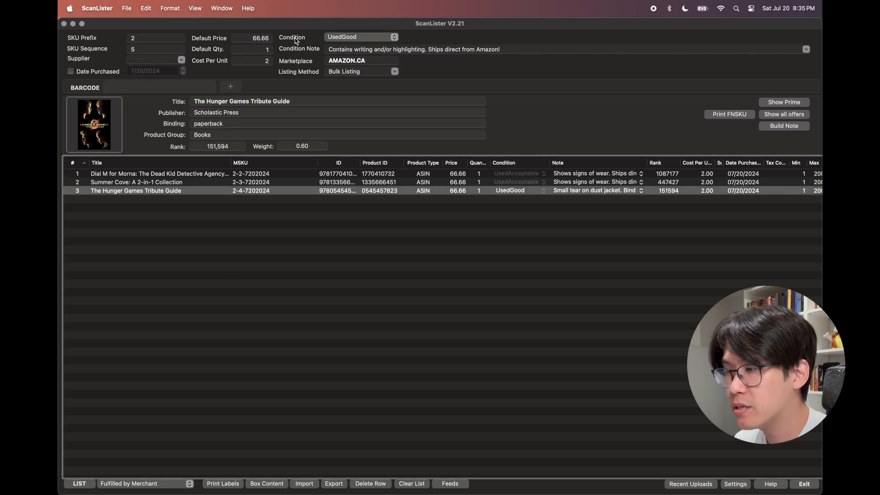
{"action": "left_click", "coordinate": [355, 39]}
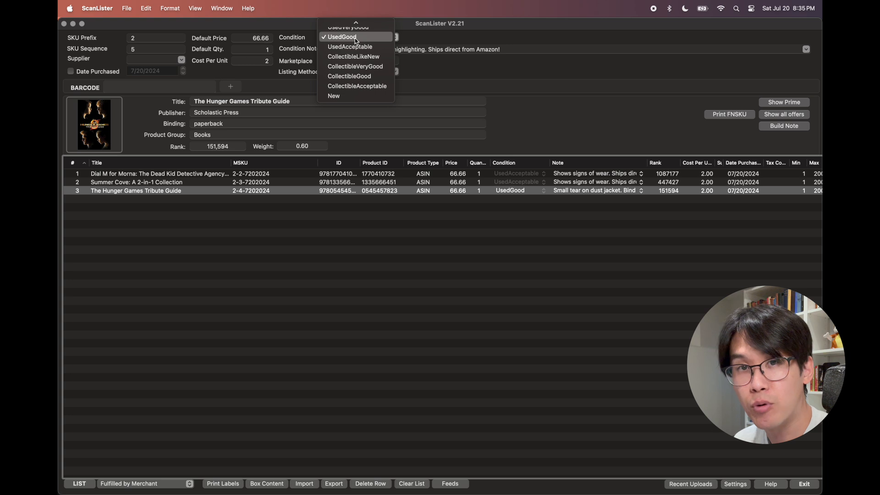
{"action": "scroll", "coordinate": [354, 37], "scroll_direction": "up", "scroll_amount": 1}
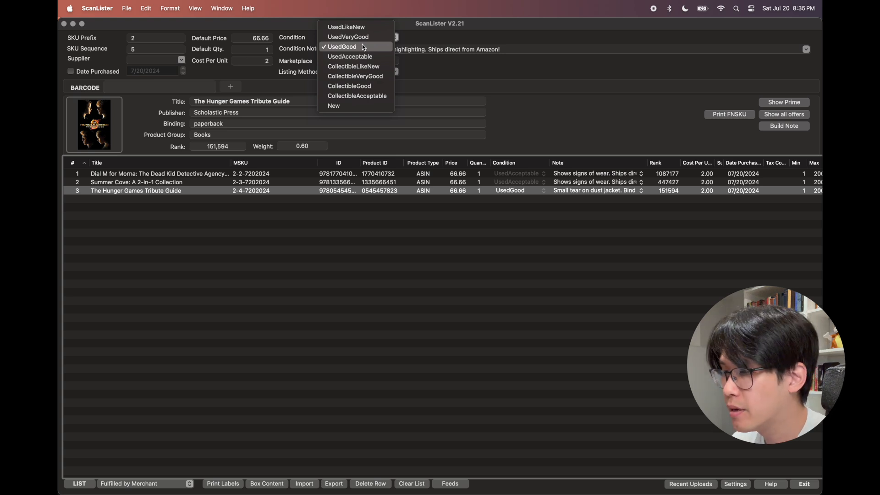
{"action": "left_click", "coordinate": [362, 46]}
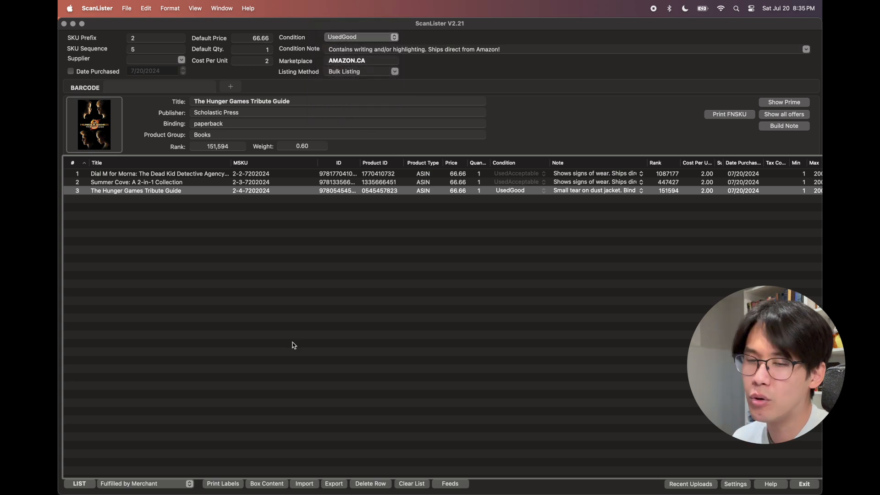